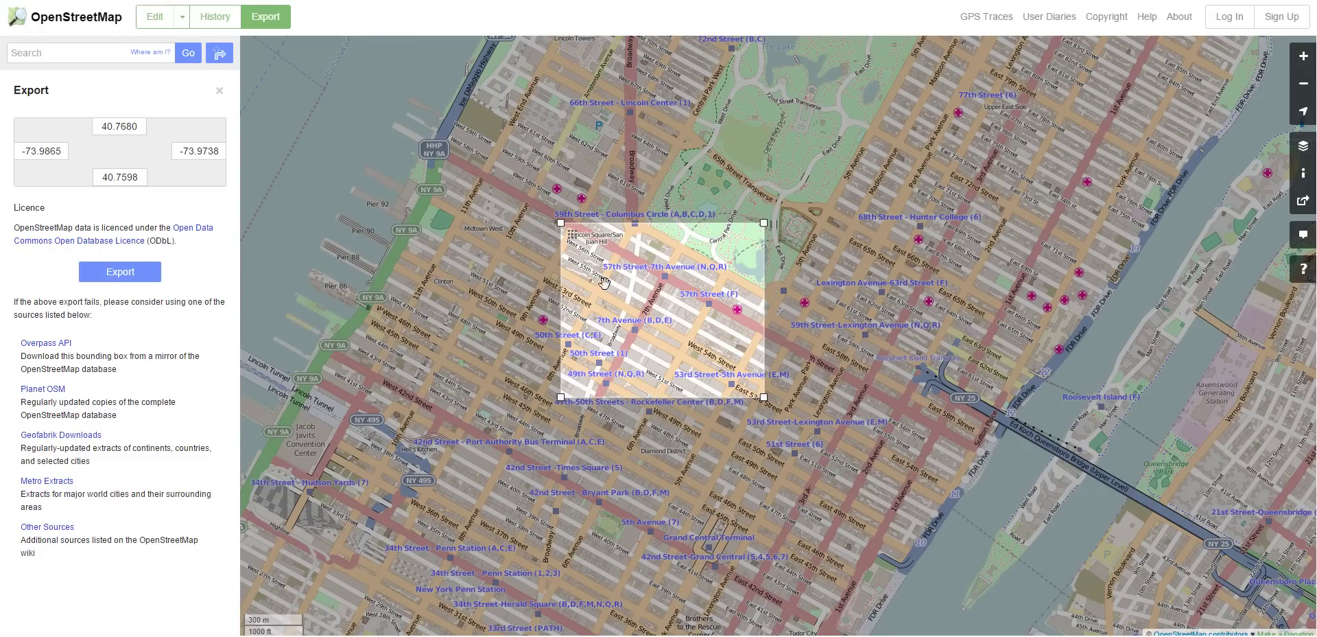
Step: Enlarge the export area over Manhattan to latitudes 40.7534 to 40.7686 and longitudes -74.0028 to -73.9647
{"action": "scroll", "coordinate": [624, 295], "scroll_direction": "down", "scroll_amount": 1}
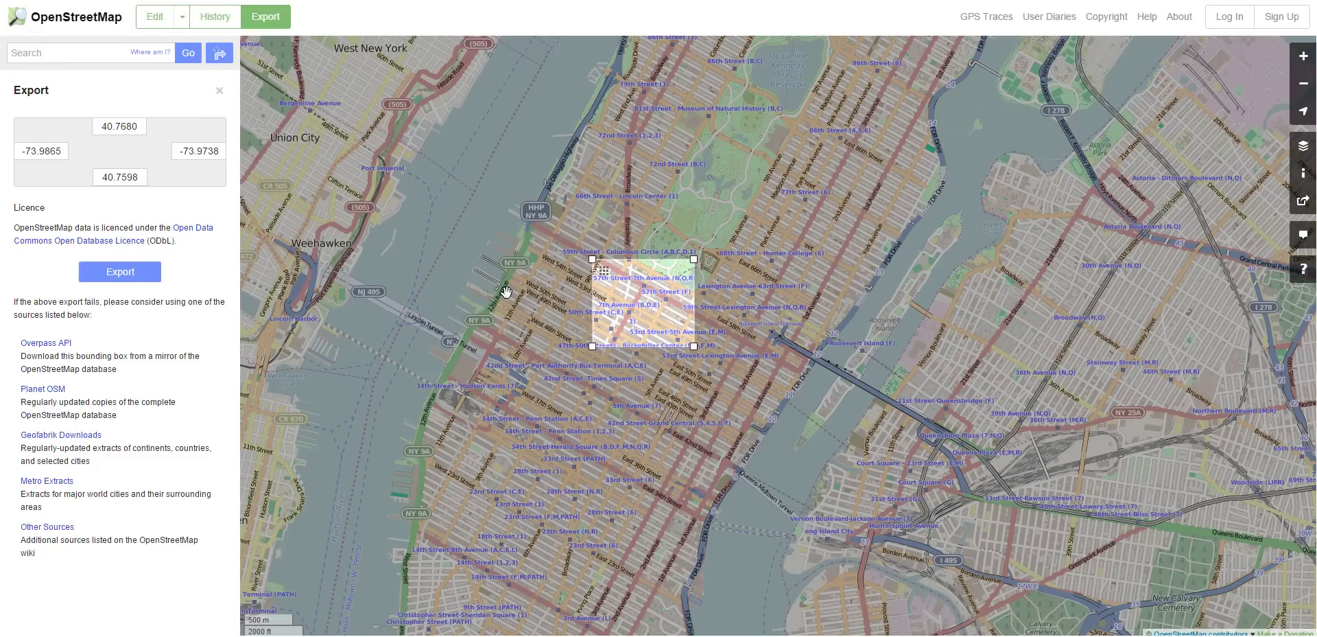
{"action": "scroll", "coordinate": [505, 294], "scroll_direction": "down", "scroll_amount": 2}
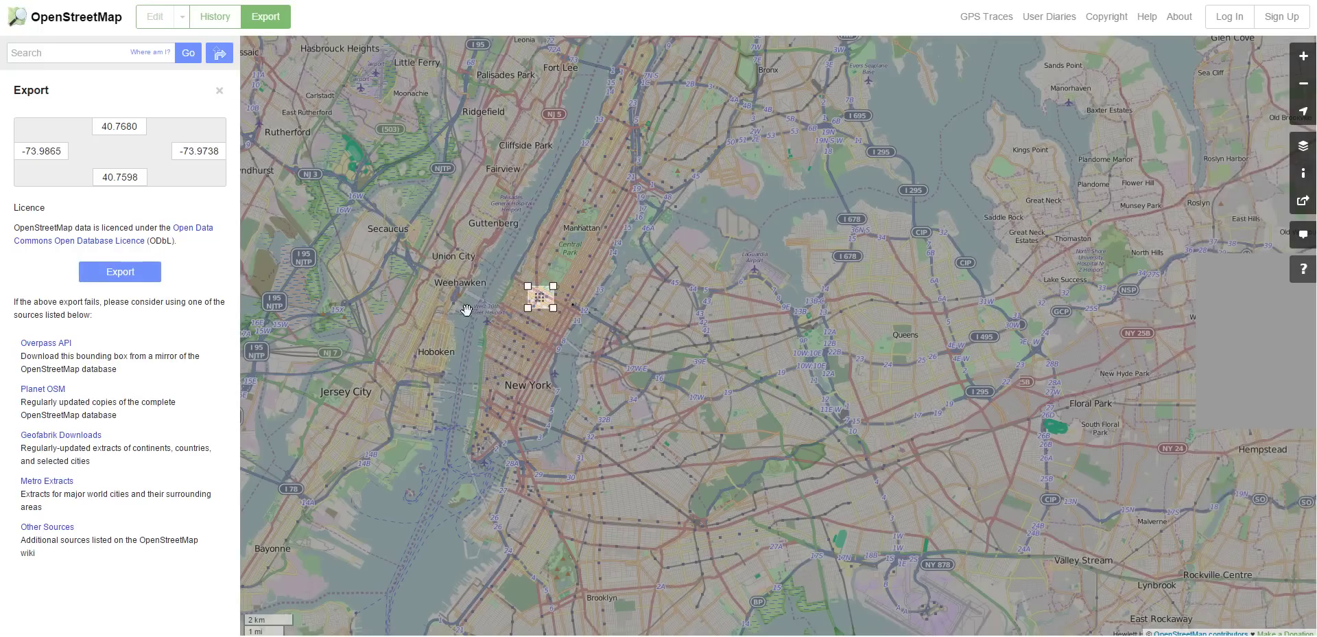
{"action": "scroll", "coordinate": [482, 346], "scroll_direction": "up", "scroll_amount": 1}
{"action": "scroll", "coordinate": [597, 196], "scroll_direction": "up", "scroll_amount": 1}
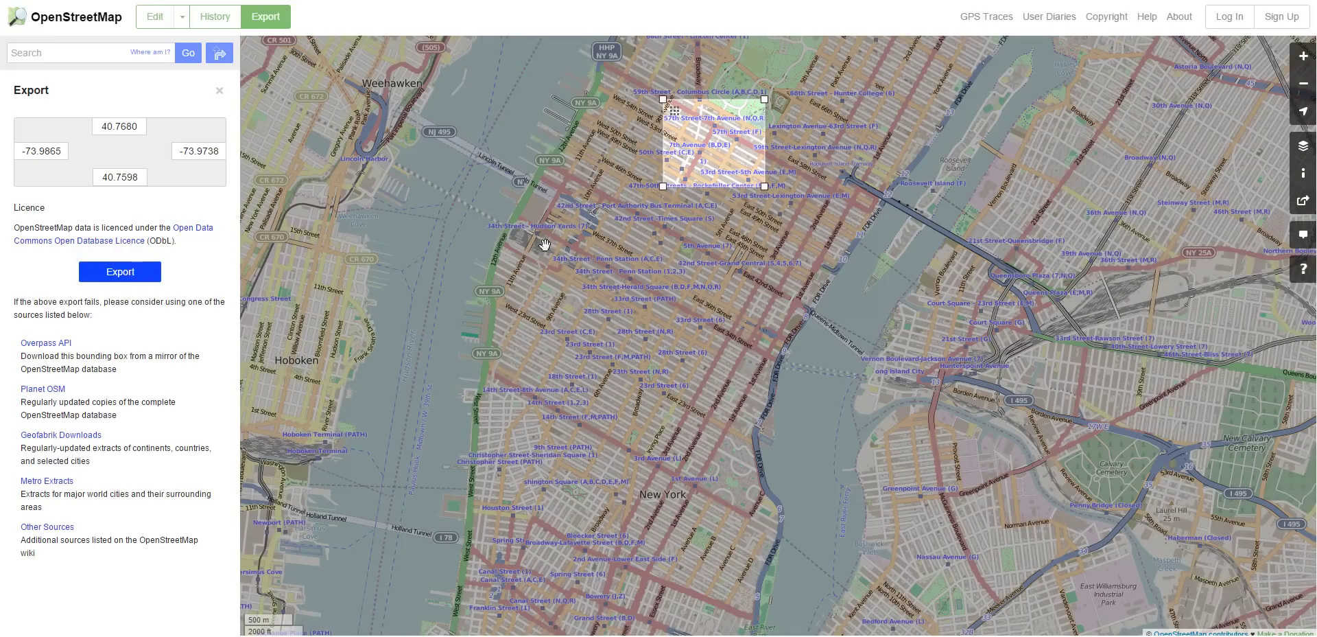
{"action": "left_click_drag", "start_coordinate": [662, 187], "coordinate": [534, 446]}
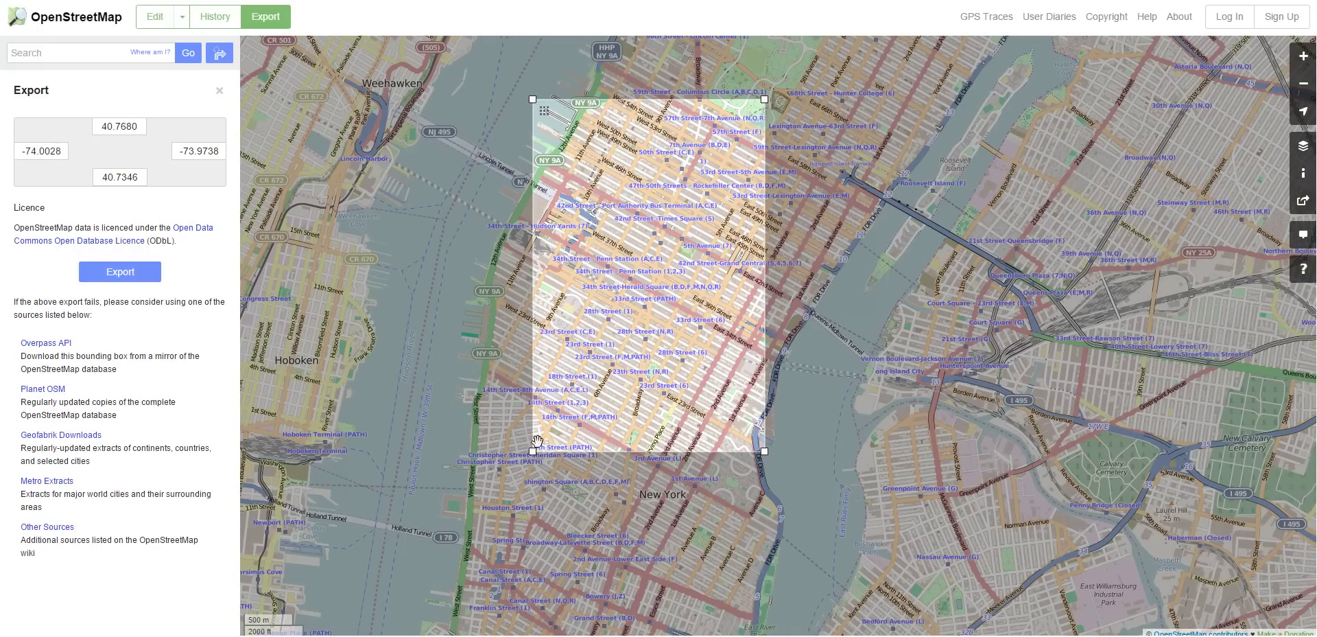
{"action": "scroll", "coordinate": [617, 309], "scroll_direction": "down", "scroll_amount": 1}
{"action": "scroll", "coordinate": [665, 206], "scroll_direction": "up", "scroll_amount": 1}
{"action": "left_click_drag", "start_coordinate": [715, 203], "coordinate": [814, 196]}
{"action": "left_click_drag", "start_coordinate": [813, 552], "coordinate": [792, 355]}
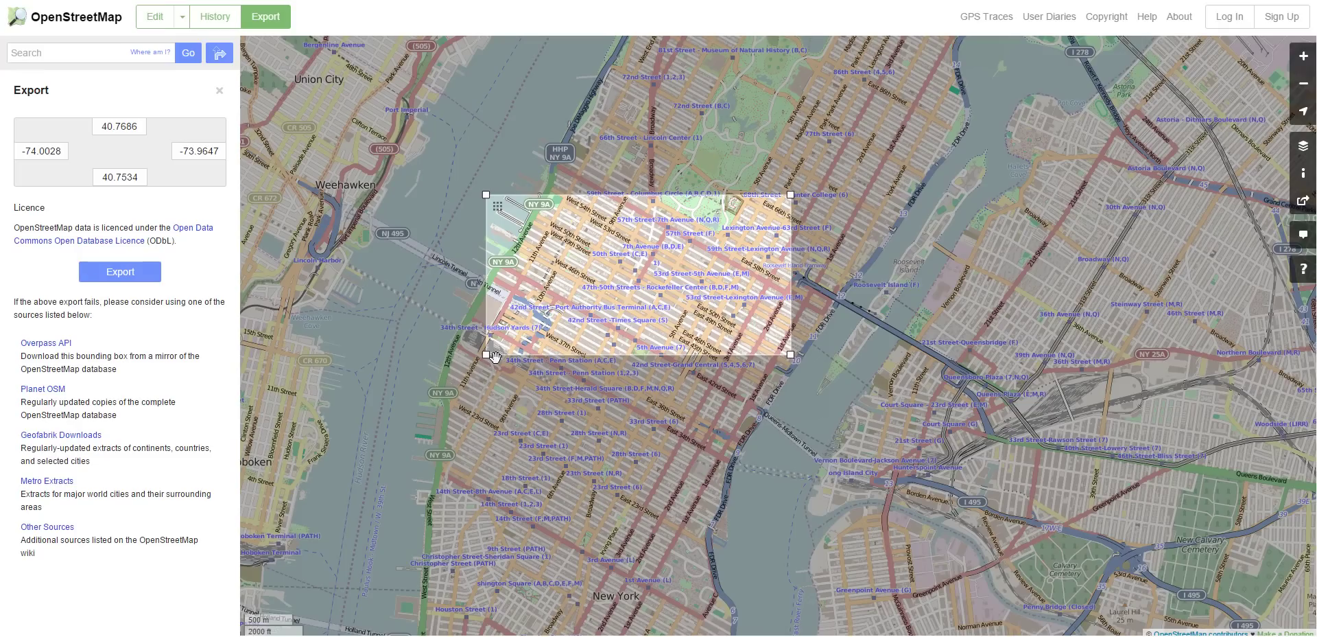
Step: Refine the export area to latitudes 40.7562 to 40.7692 and longitudes -74.0026 to -73.9753
{"action": "left_click_drag", "start_coordinate": [491, 357], "coordinate": [503, 279]}
{"action": "left_click_drag", "start_coordinate": [792, 280], "coordinate": [706, 309]}
{"action": "scroll", "coordinate": [628, 388], "scroll_direction": "down", "scroll_amount": 2}
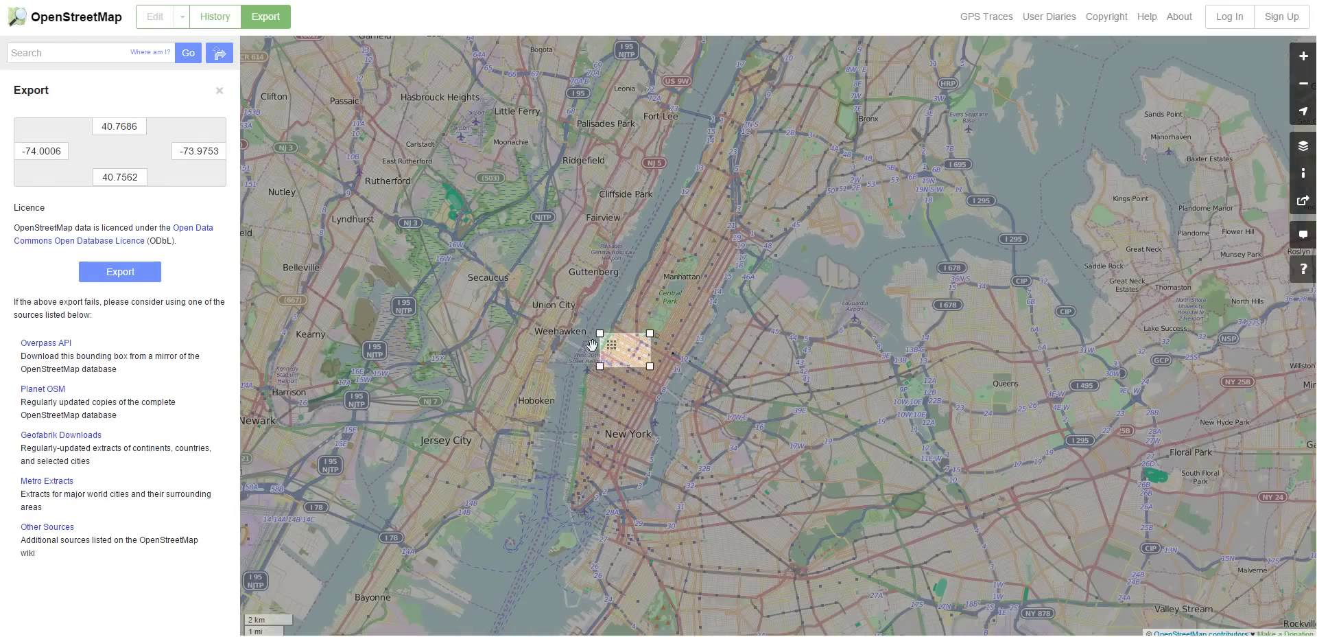
{"action": "scroll", "coordinate": [602, 343], "scroll_direction": "up", "scroll_amount": 2}
{"action": "scroll", "coordinate": [695, 322], "scroll_direction": "up", "scroll_amount": 2}
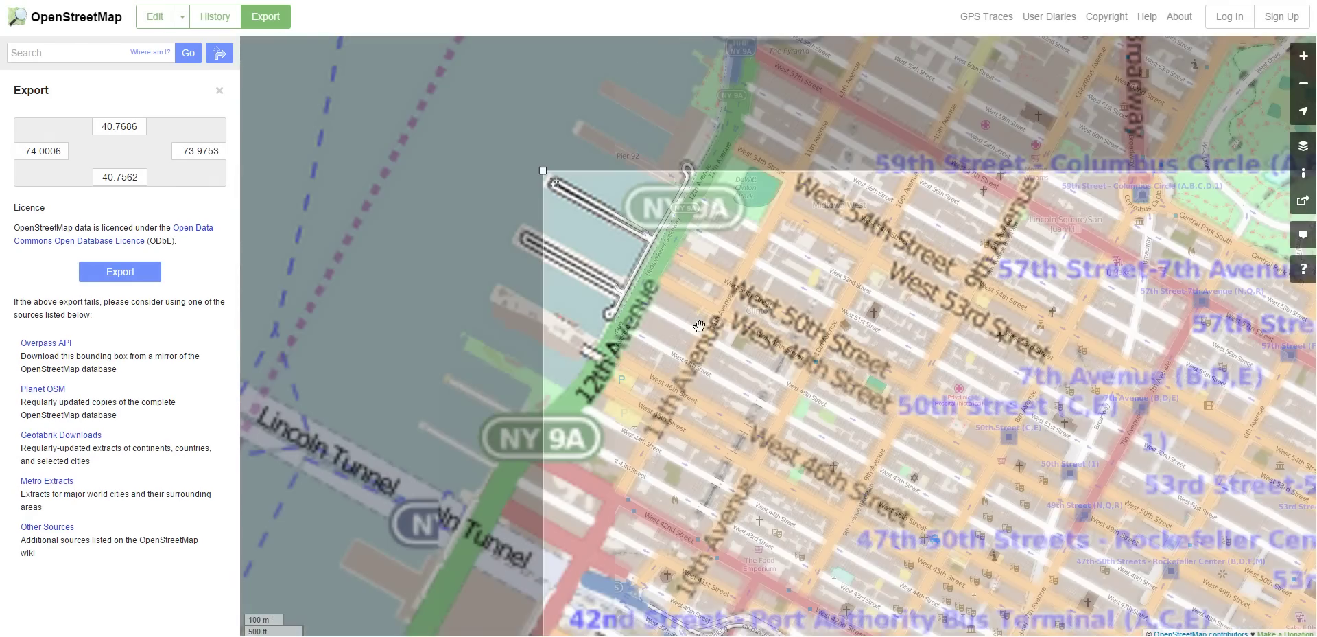
{"action": "scroll", "coordinate": [752, 338], "scroll_direction": "down", "scroll_amount": 1}
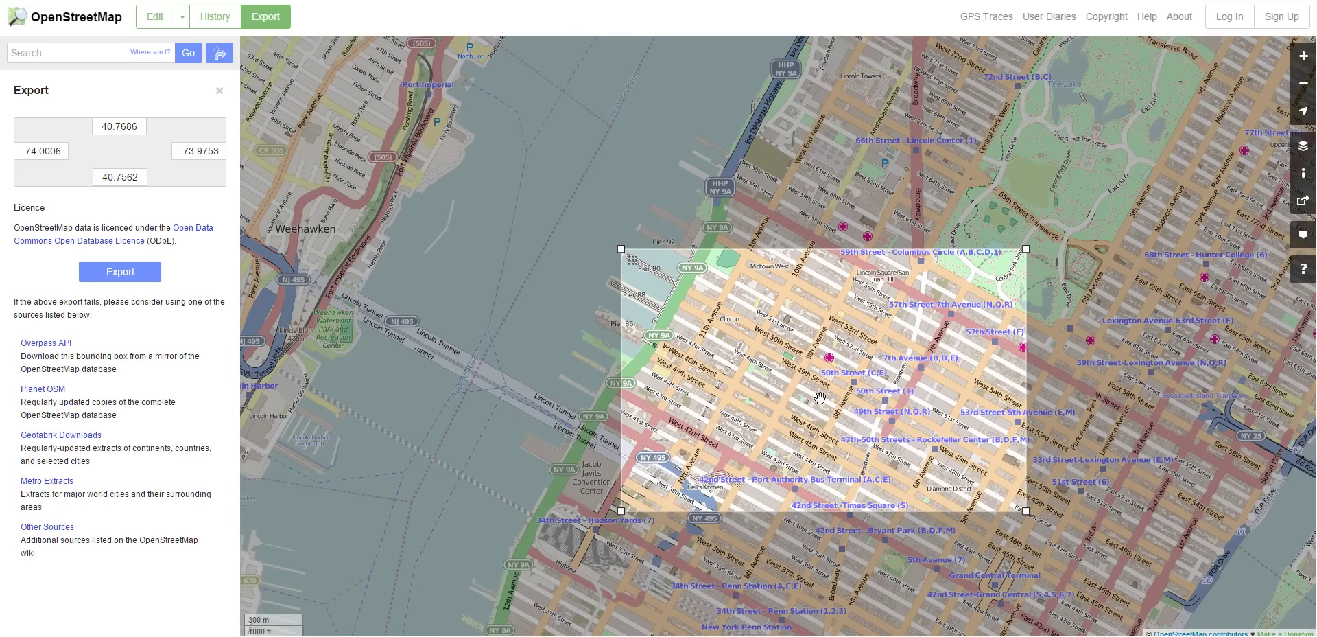
{"action": "left_click_drag", "start_coordinate": [621, 249], "coordinate": [591, 237]}
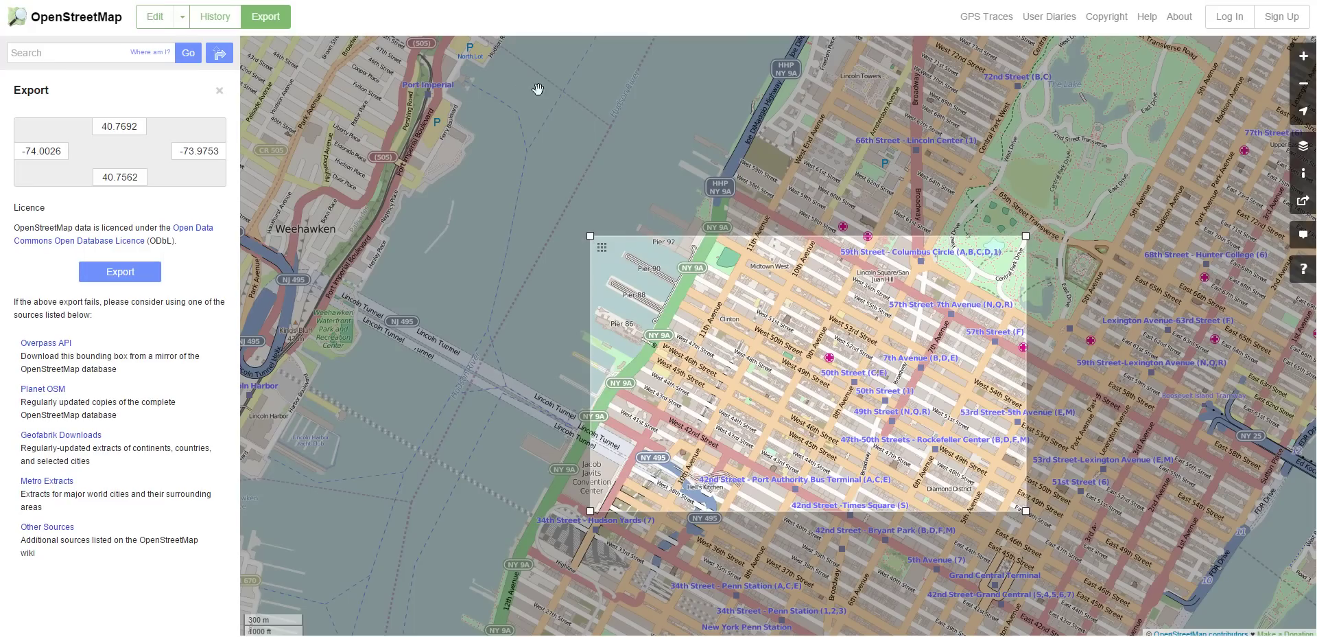
Step: Export the OpenStreetMap data of the selected Manhattan area
{"action": "left_click", "coordinate": [140, 275]}
{"action": "left_click", "coordinate": [93, 278]}
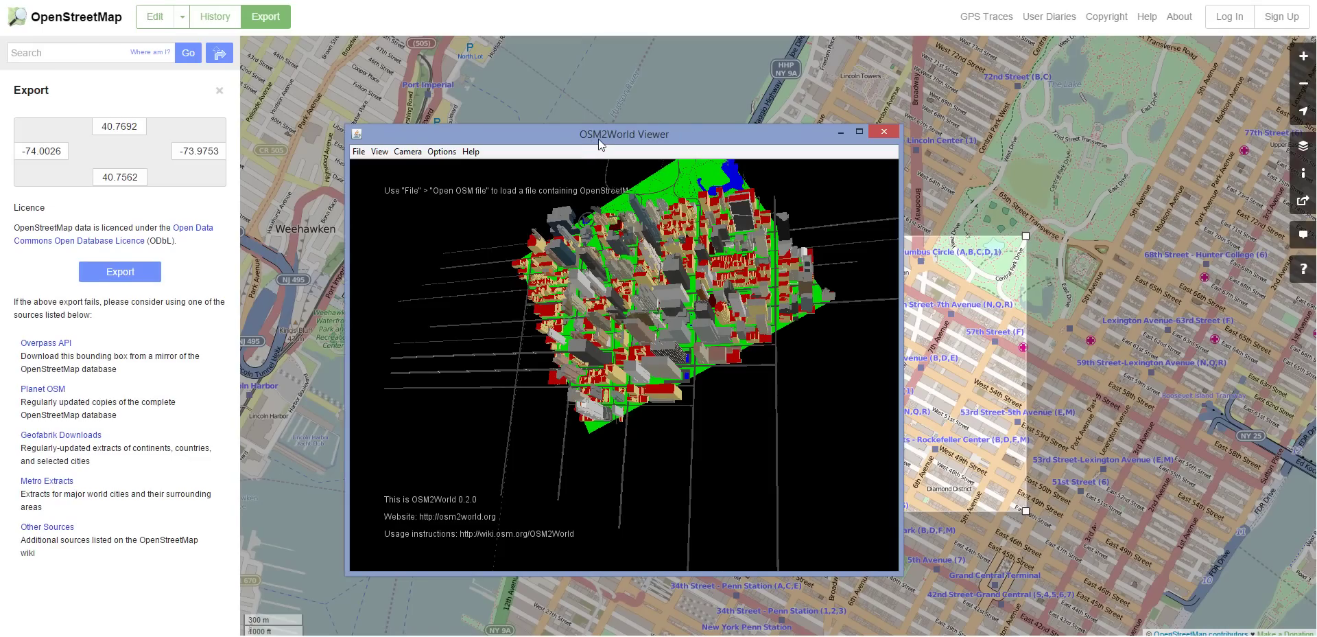
Step: Switch to OSM2World Viewer and open map (6).osm from the Downloads folder
{"action": "left_click", "coordinate": [628, 111]}
{"action": "left_click_drag", "start_coordinate": [428, 389], "coordinate": [461, 319]}
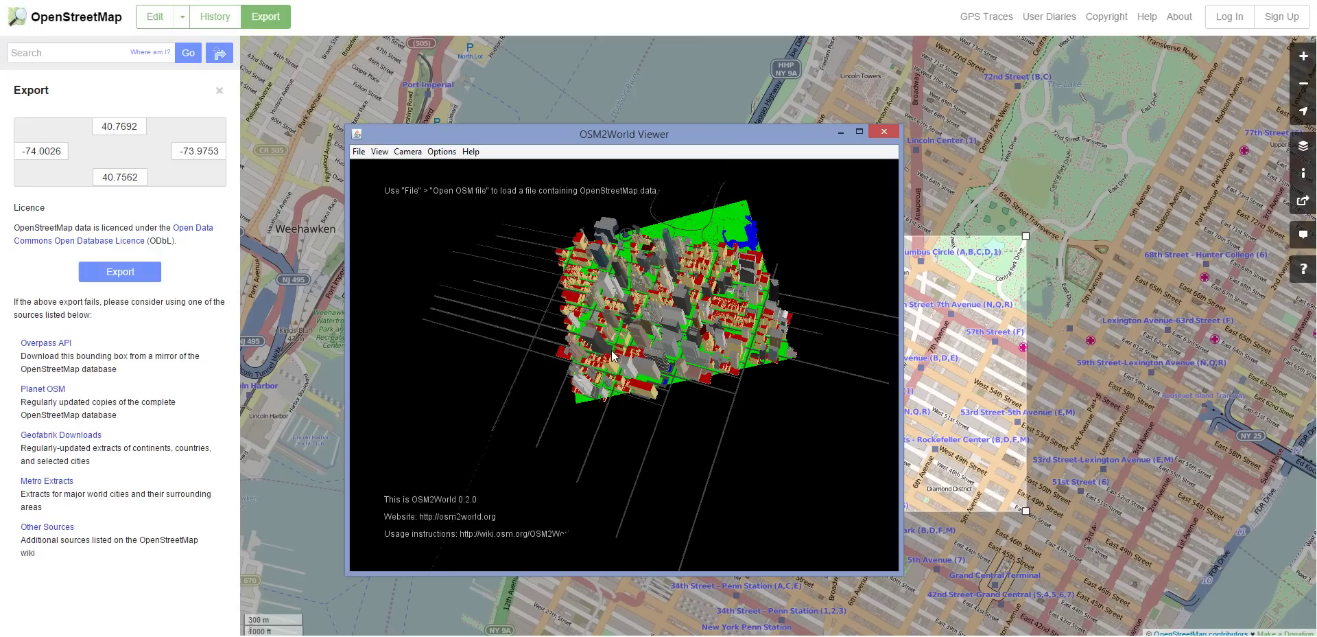
{"action": "left_click", "coordinate": [358, 151]}
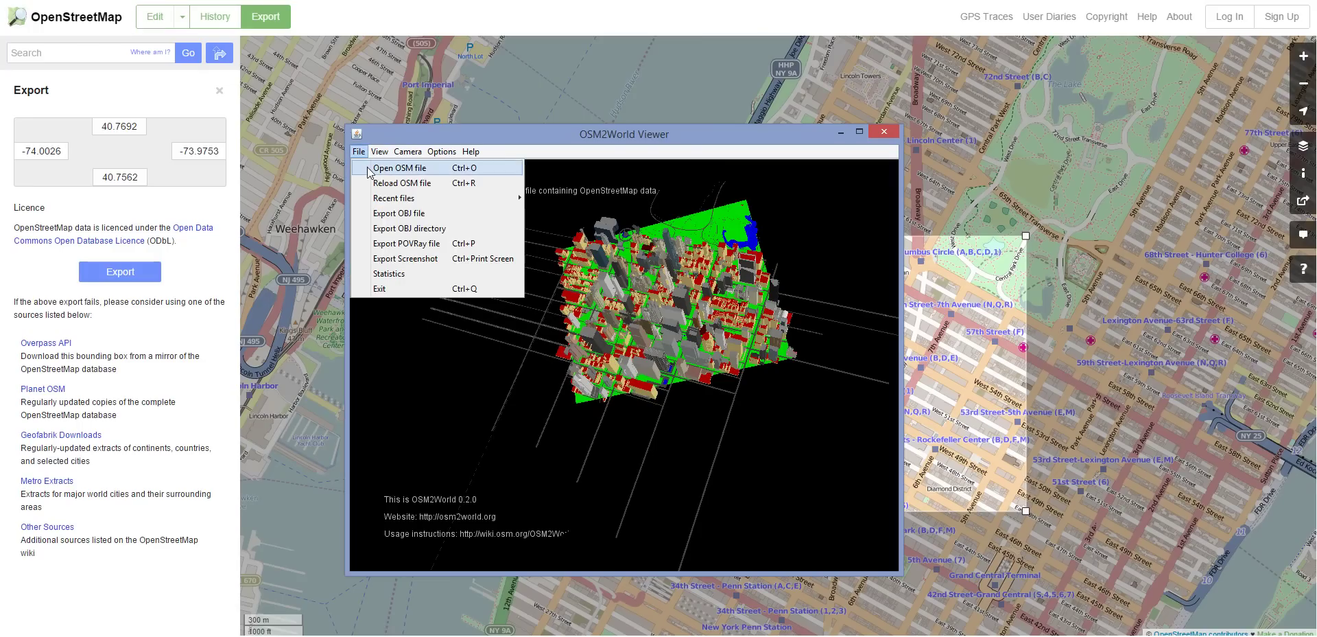
{"action": "left_click", "coordinate": [399, 168]}
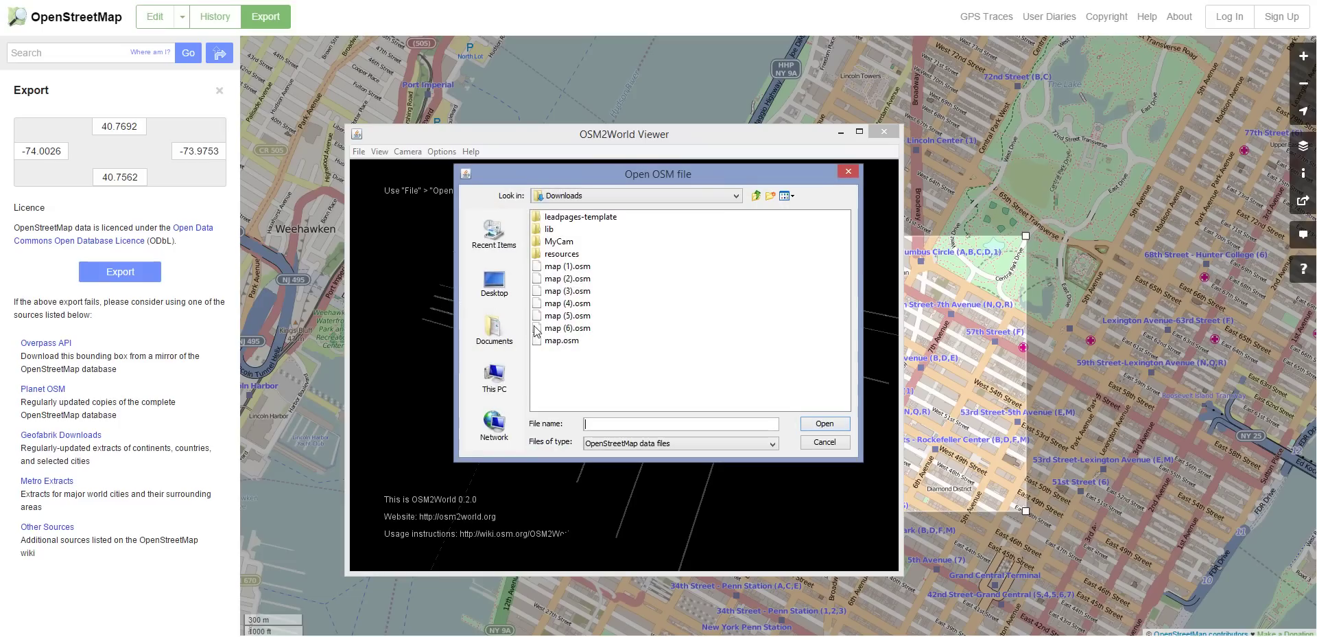
{"action": "left_click", "coordinate": [560, 329]}
{"action": "left_click", "coordinate": [832, 427]}
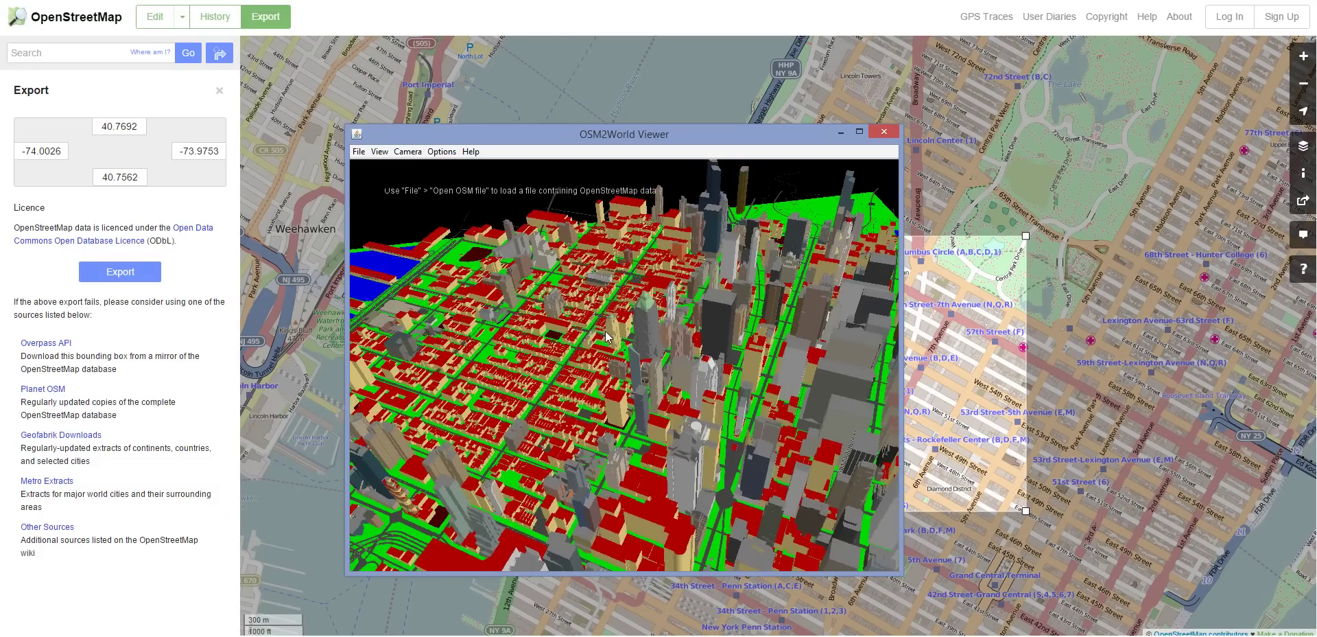
Step: Export the loaded city model as a Wavefront OBJ file to NYC.obj in the OSM folder
{"action": "left_click_drag", "start_coordinate": [614, 400], "coordinate": [579, 275]}
{"action": "left_click_drag", "start_coordinate": [579, 334], "coordinate": [463, 316]}
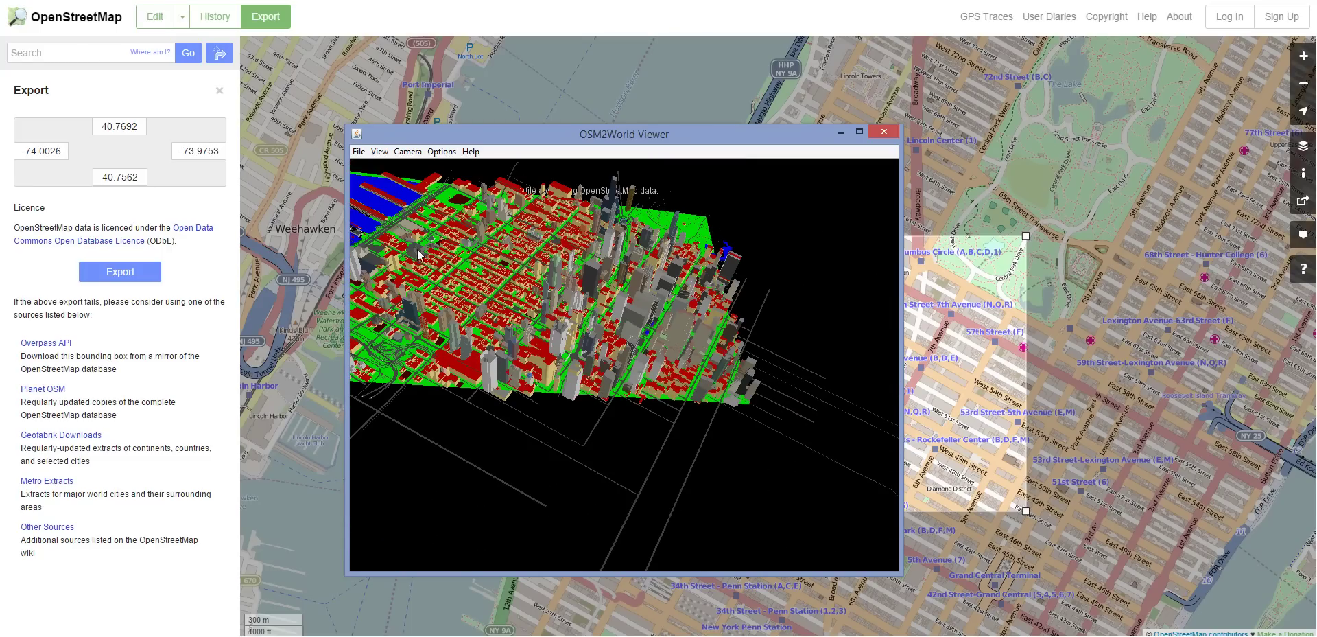
{"action": "left_click_drag", "start_coordinate": [432, 257], "coordinate": [516, 364]}
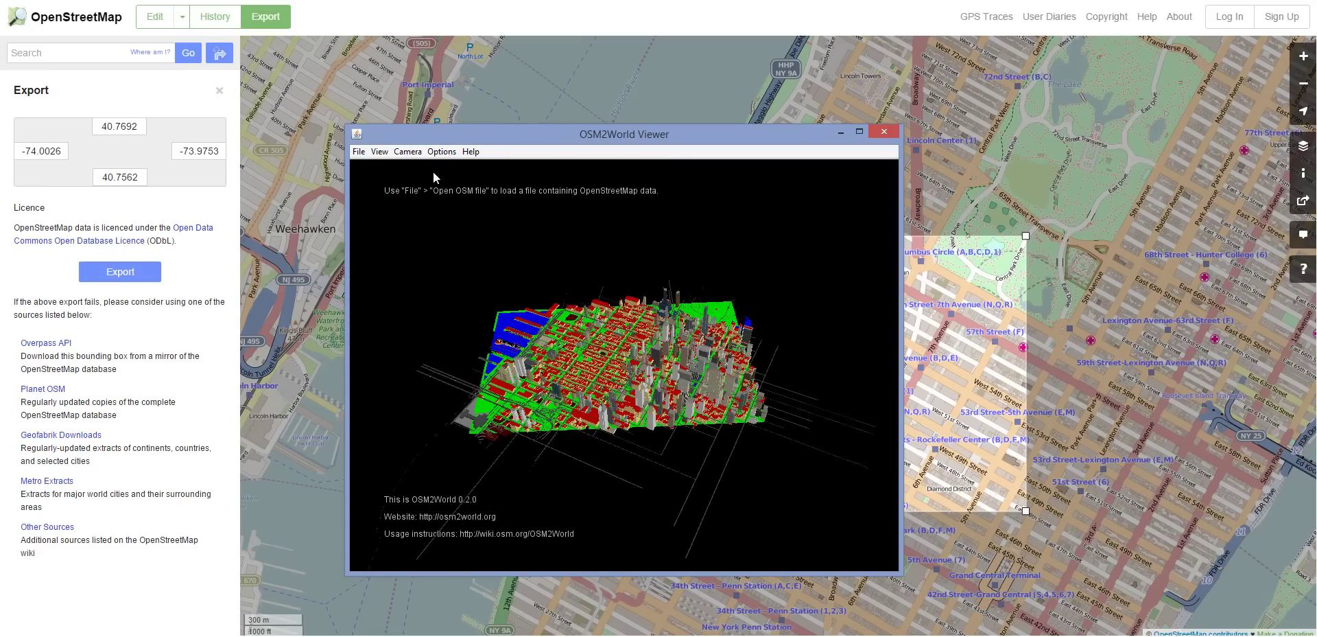
{"action": "left_click", "coordinate": [358, 152]}
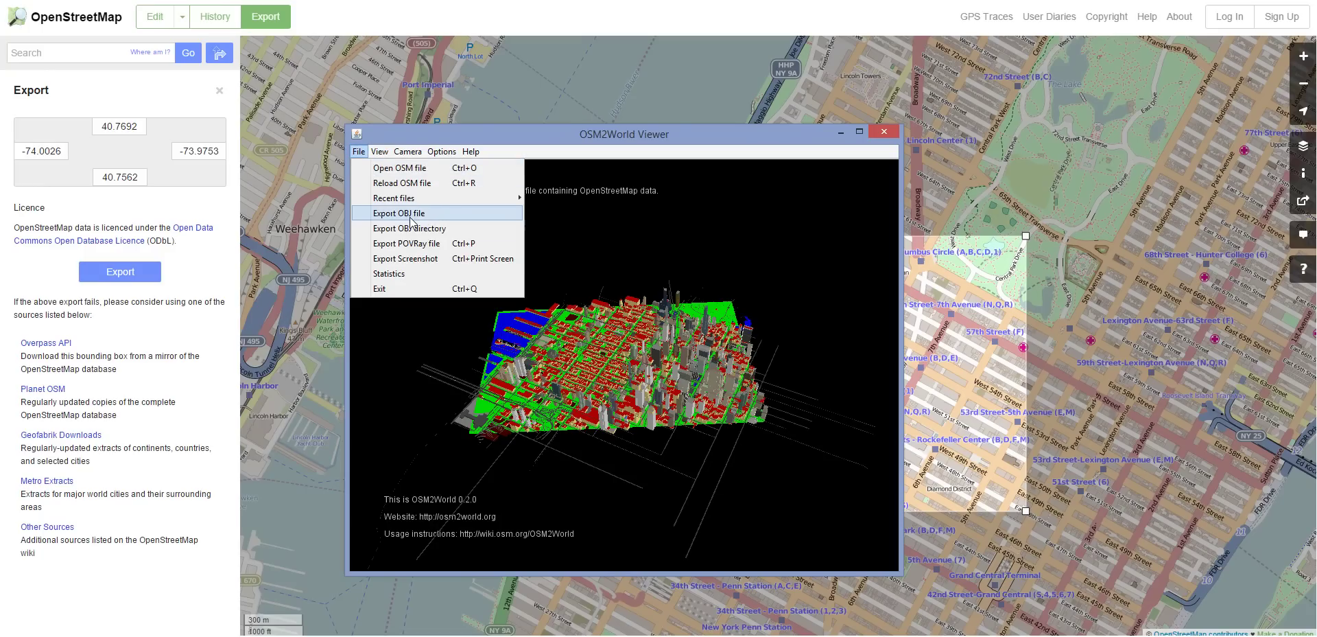
{"action": "left_click", "coordinate": [398, 209]}
{"action": "left_click", "coordinate": [564, 243]}
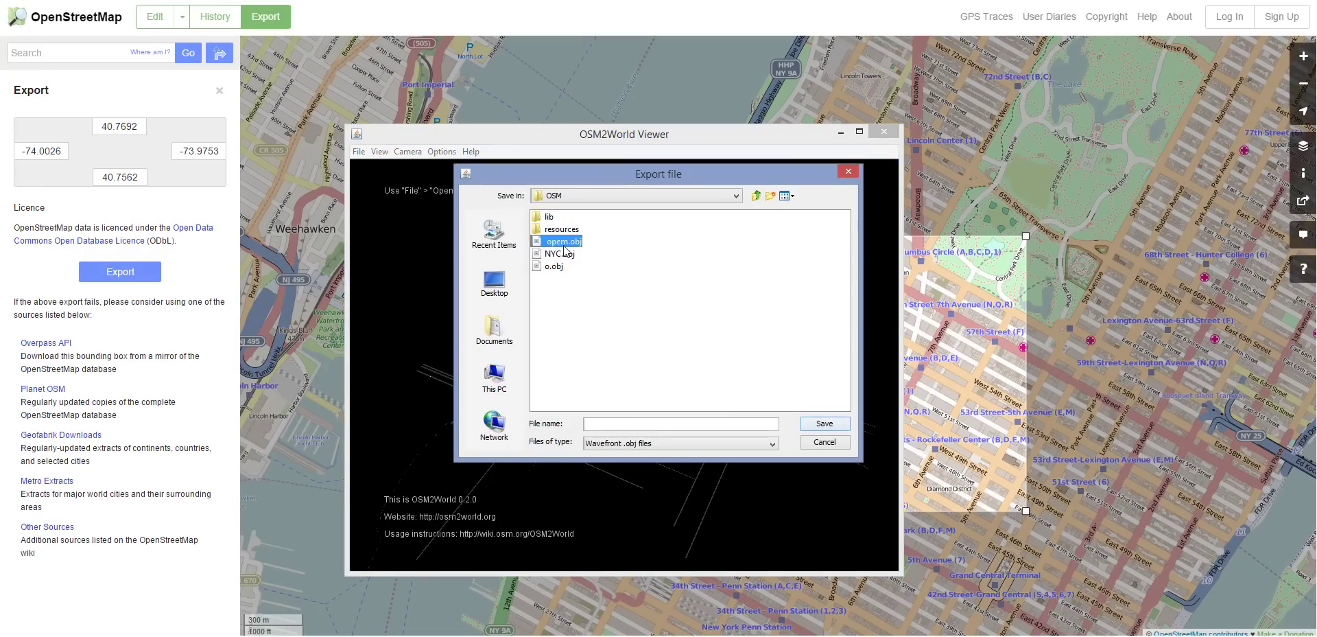
{"action": "left_click", "coordinate": [560, 255]}
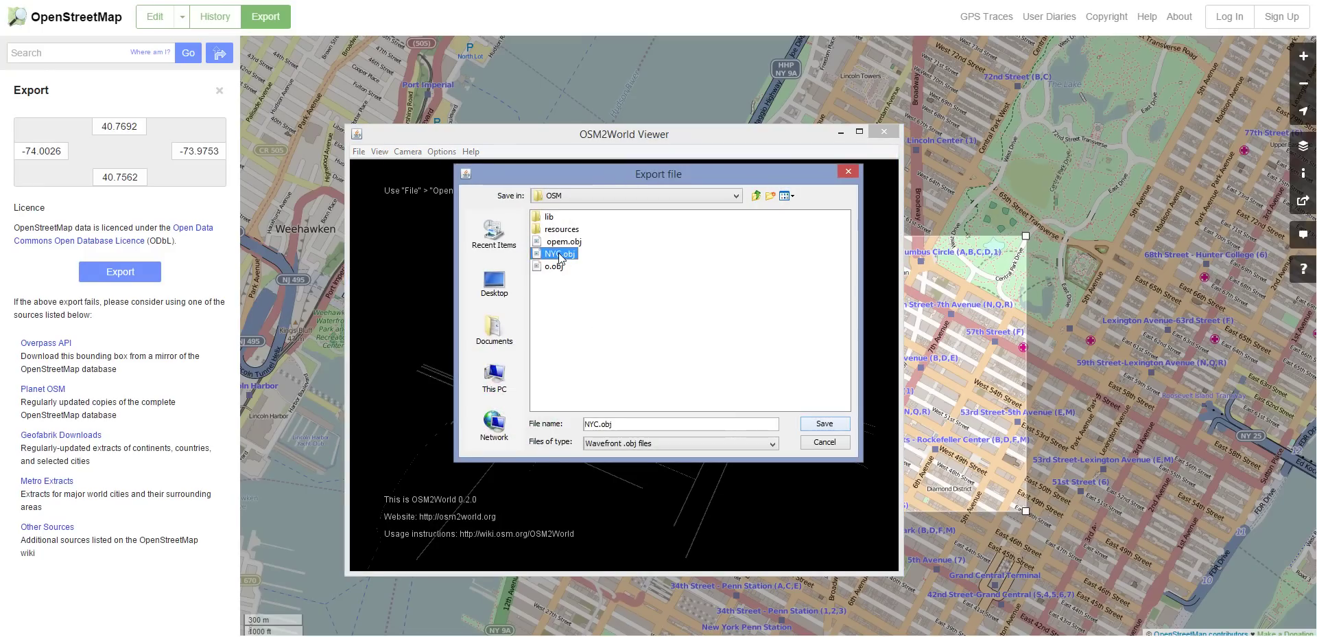
{"action": "left_click", "coordinate": [825, 423]}
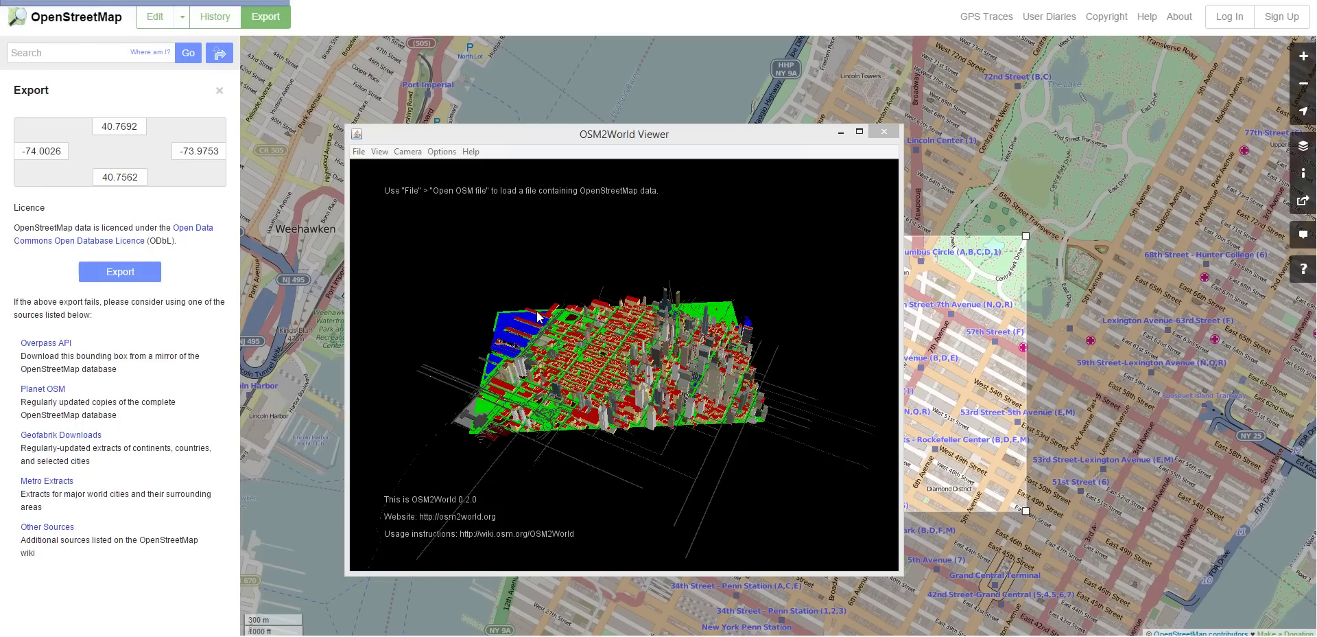
Step: Switch to Blender and import the Wavefront file NYC.obj from C:\SCREENCASTS\OSM with the default import options
{"action": "key", "text": "alt+F4"}
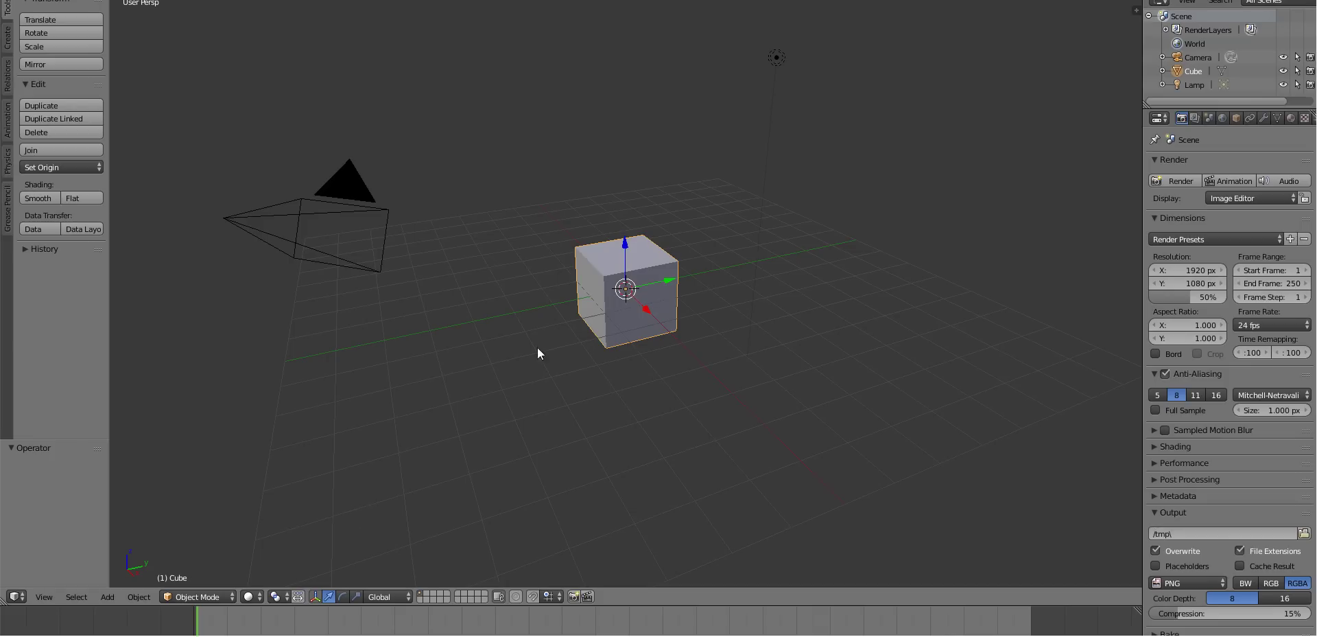
{"action": "middle_click_drag", "start_coordinate": [537, 348], "coordinate": [420, 245]}
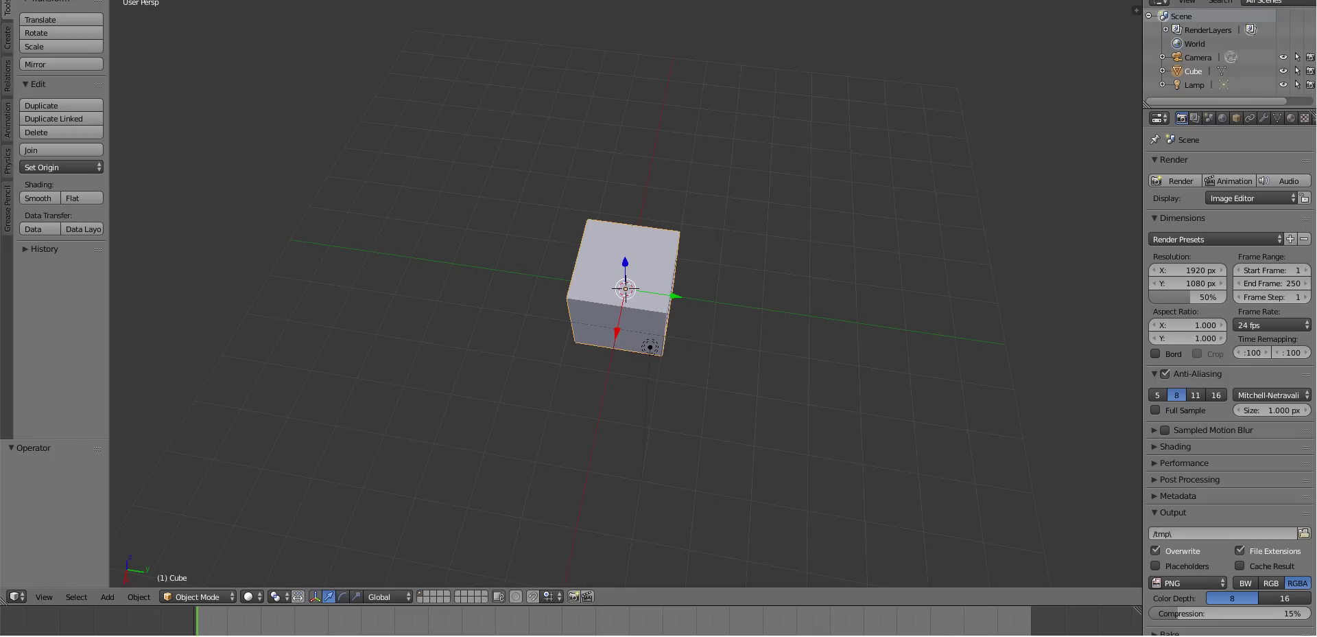
{"action": "left_click", "coordinate": [41, 0]}
{"action": "mouse_move", "coordinate": [95, 229]}
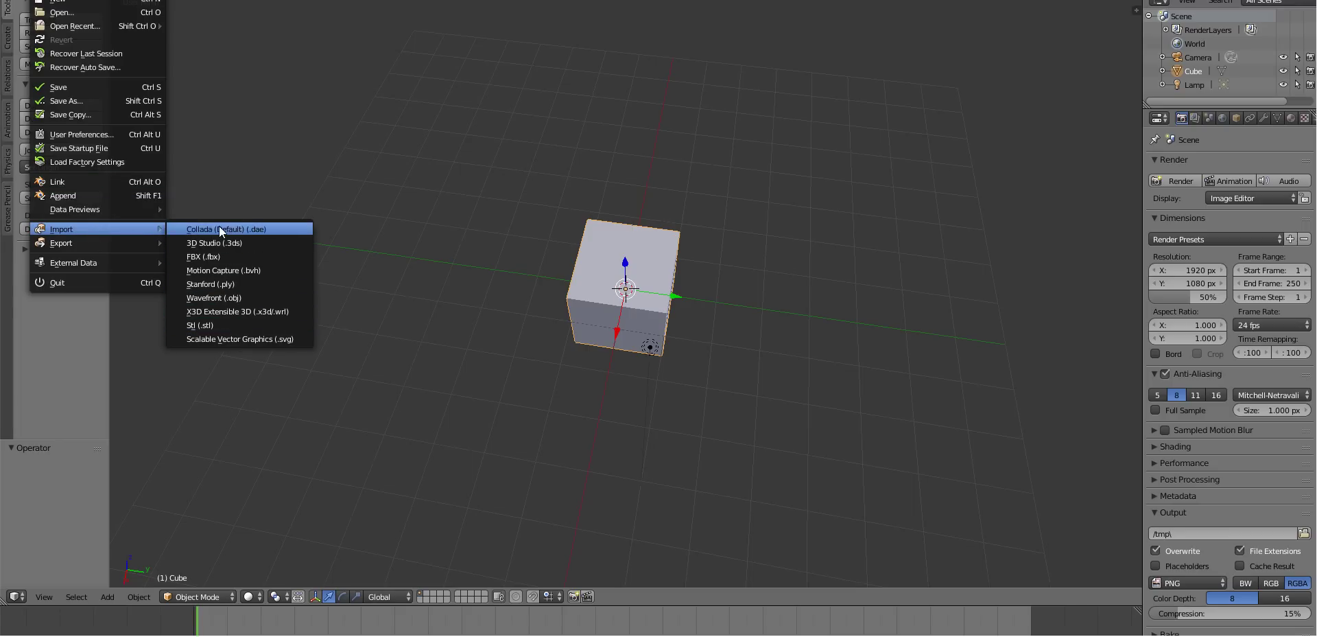
{"action": "left_click", "coordinate": [218, 297]}
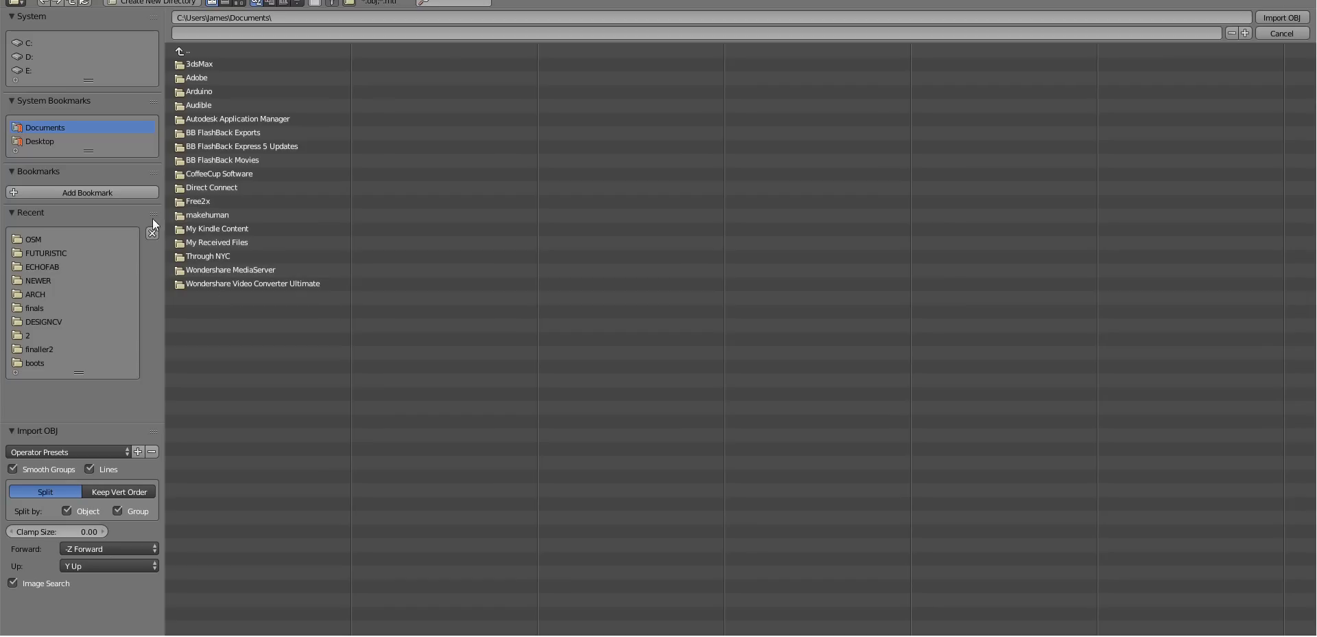
{"action": "left_click", "coordinate": [21, 43]}
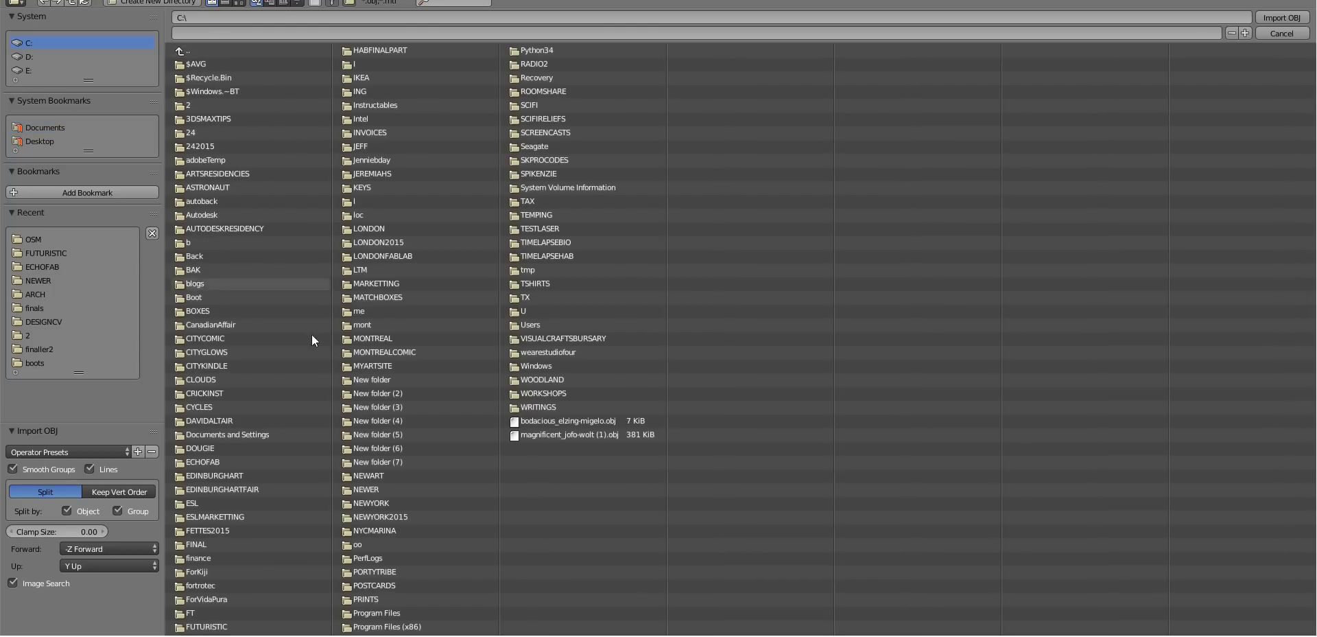
{"action": "left_click", "coordinate": [358, 380]}
{"action": "left_click", "coordinate": [181, 50]}
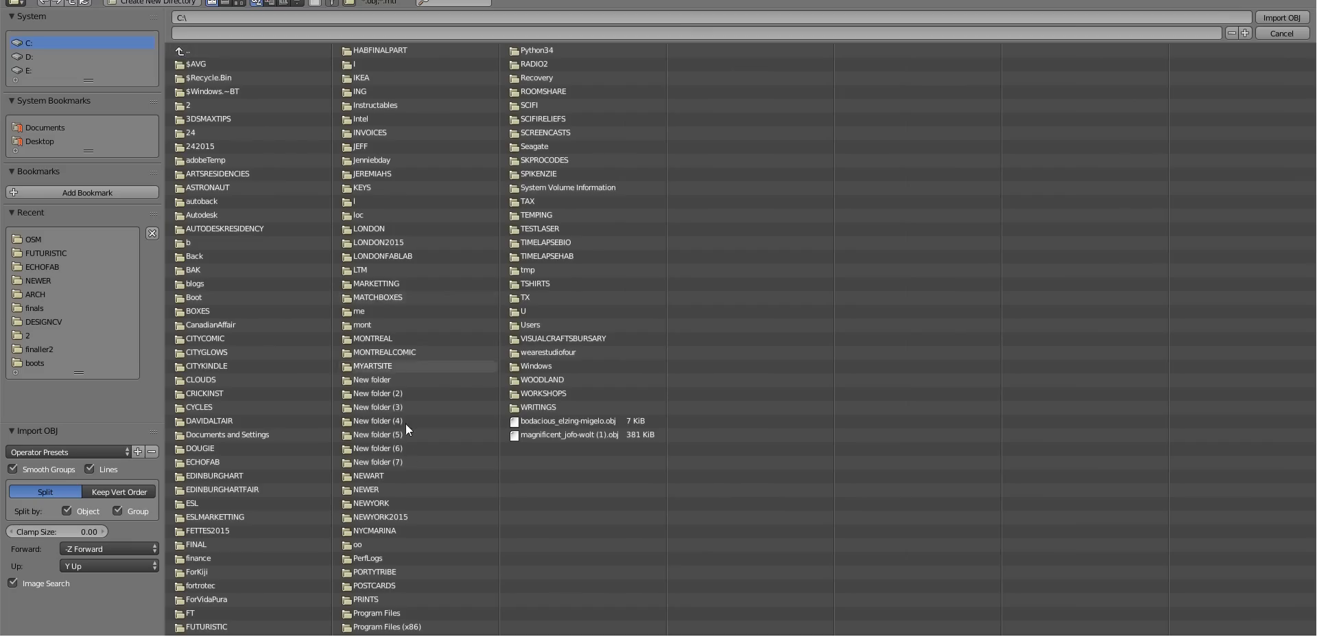
{"action": "left_click", "coordinate": [534, 135]}
{"action": "left_click", "coordinate": [189, 146]}
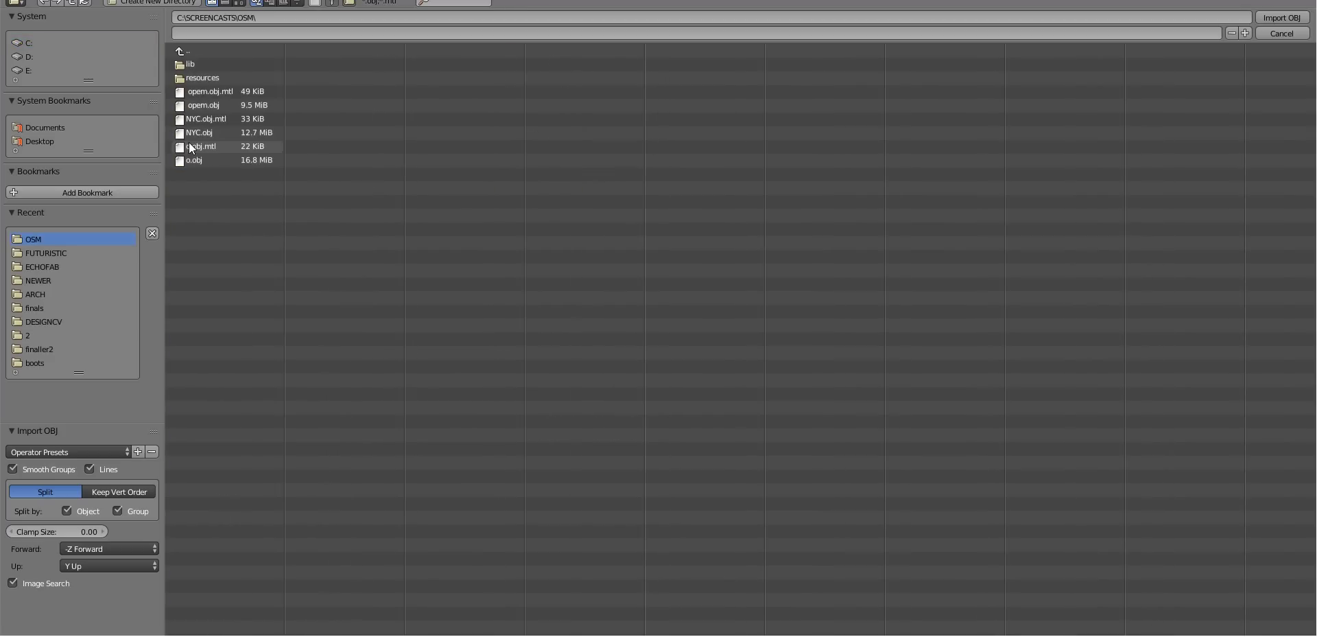
{"action": "left_click", "coordinate": [192, 132]}
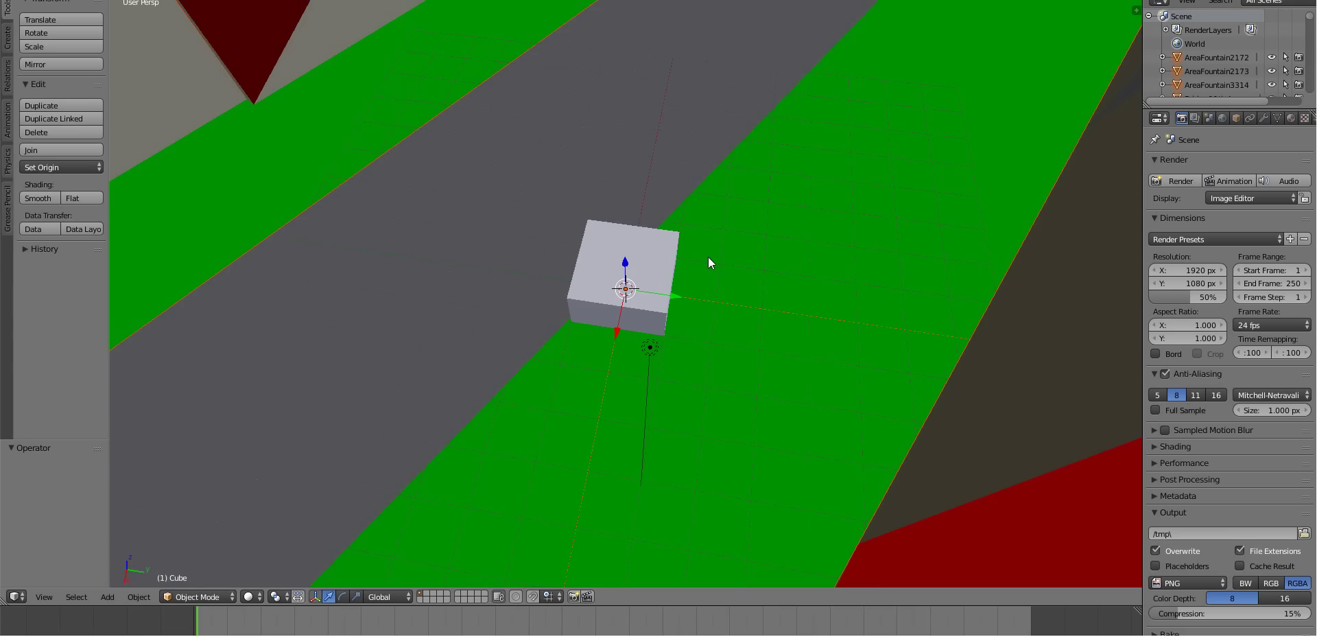
Step: Select all objects in the scene and scale them down uniformly three times, by about 0.59, 0.53 and 0.313
{"action": "scroll", "coordinate": [707, 264], "scroll_direction": "down", "scroll_amount": 6}
{"action": "scroll", "coordinate": [708, 265], "scroll_direction": "down", "scroll_amount": 6}
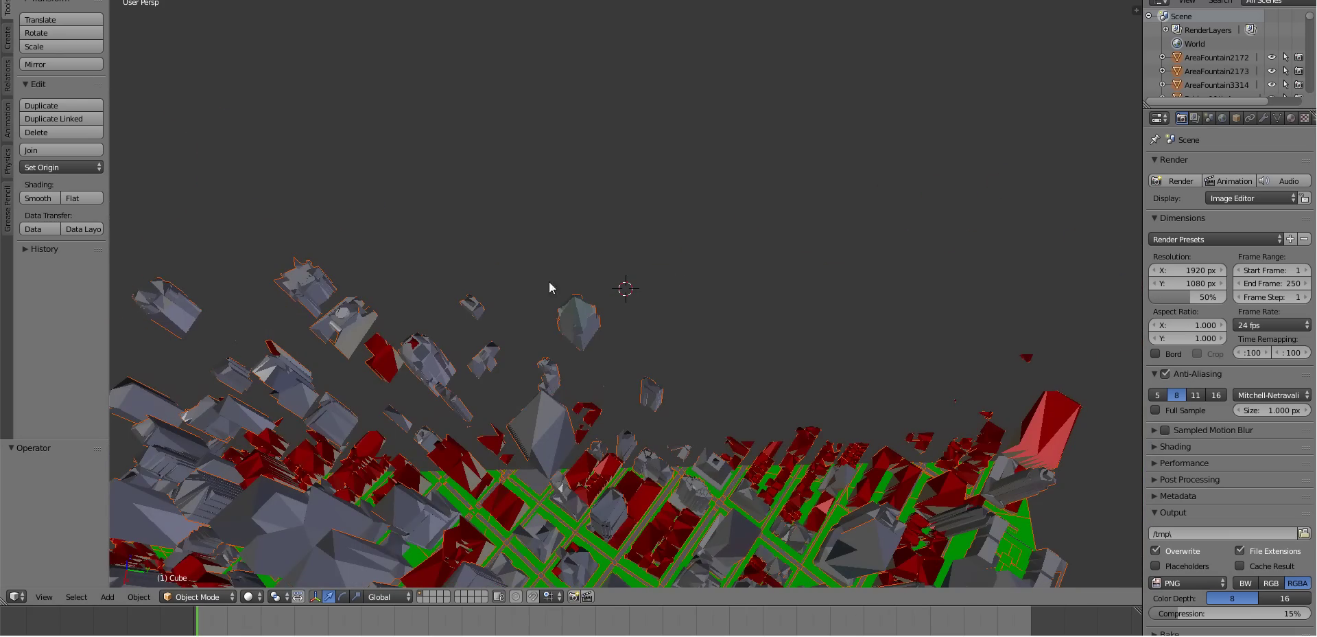
{"action": "key", "text": "a"}
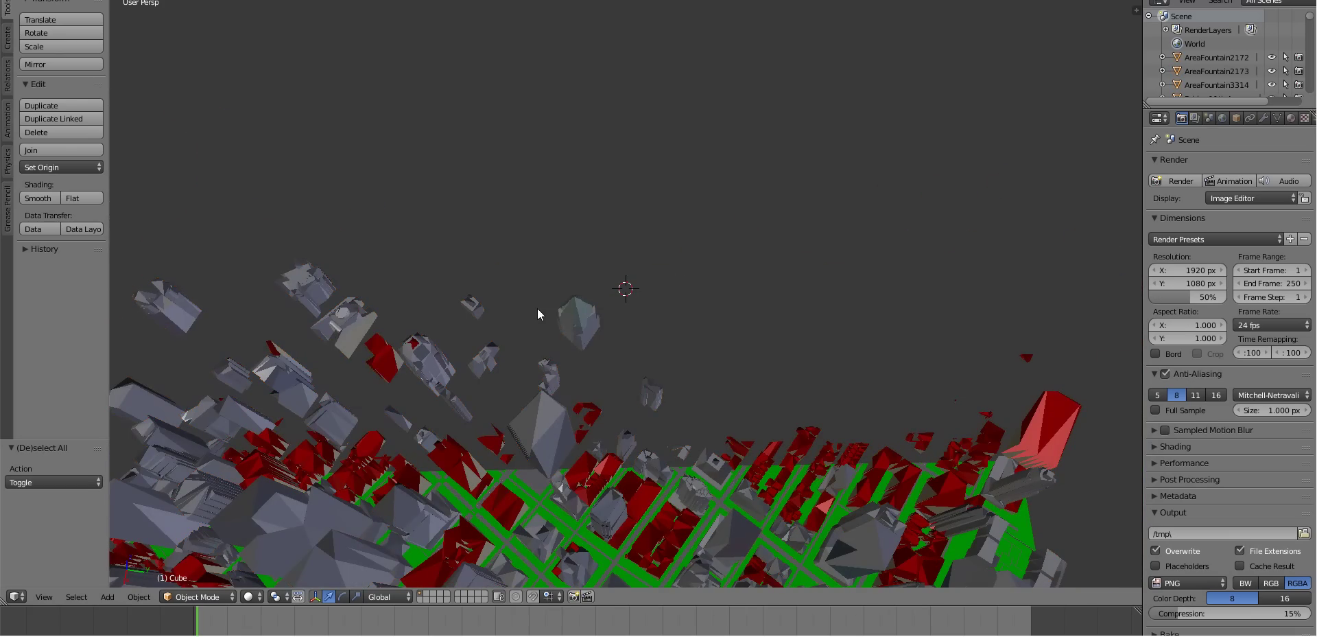
{"action": "key", "text": "a"}
{"action": "key", "text": "s"}
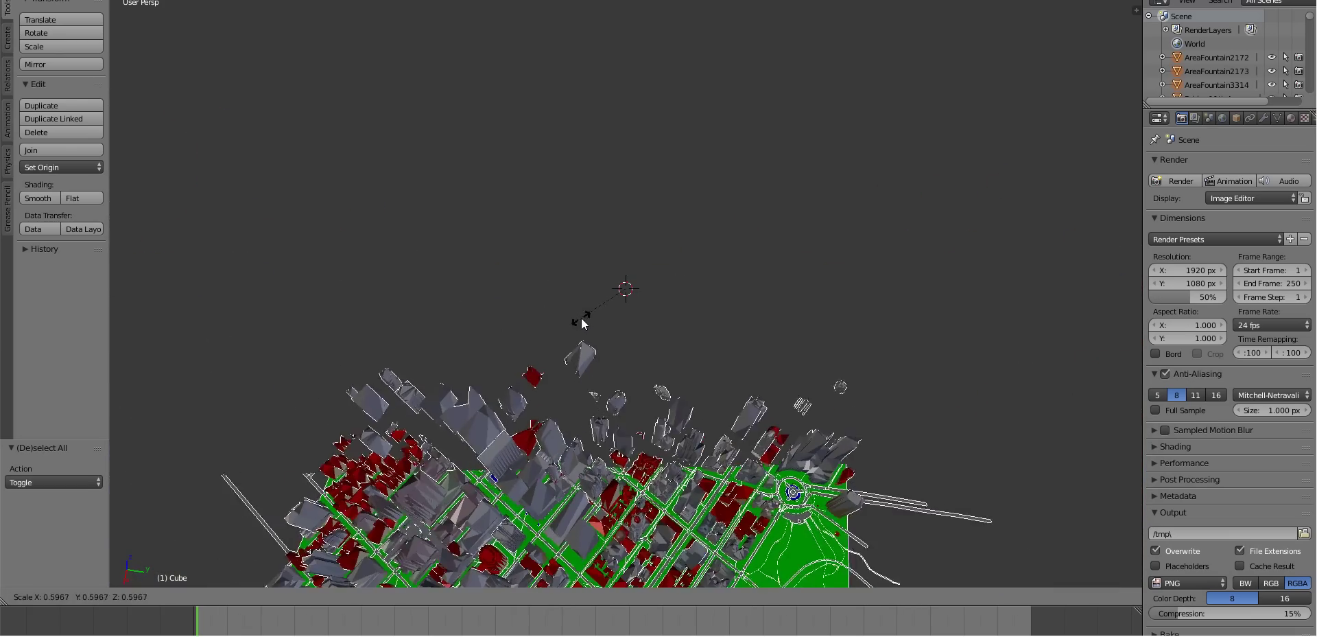
{"action": "left_click", "coordinate": [581, 318]}
{"action": "key", "text": "s"}
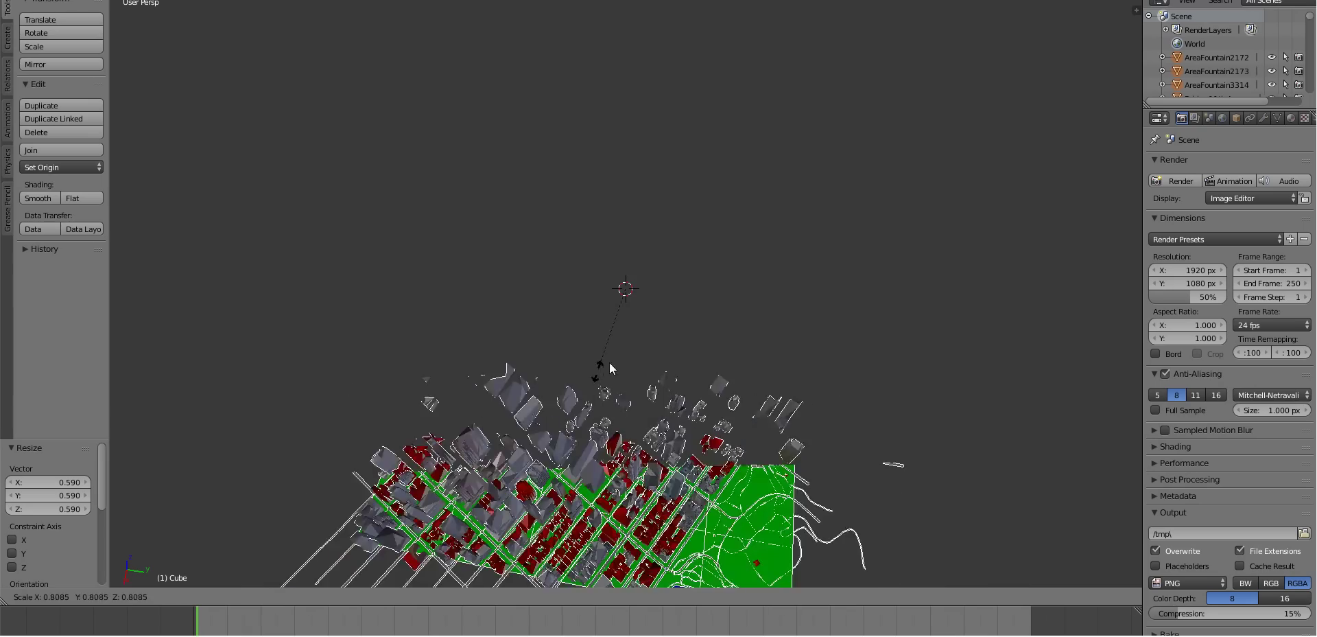
{"action": "left_click", "coordinate": [561, 421]}
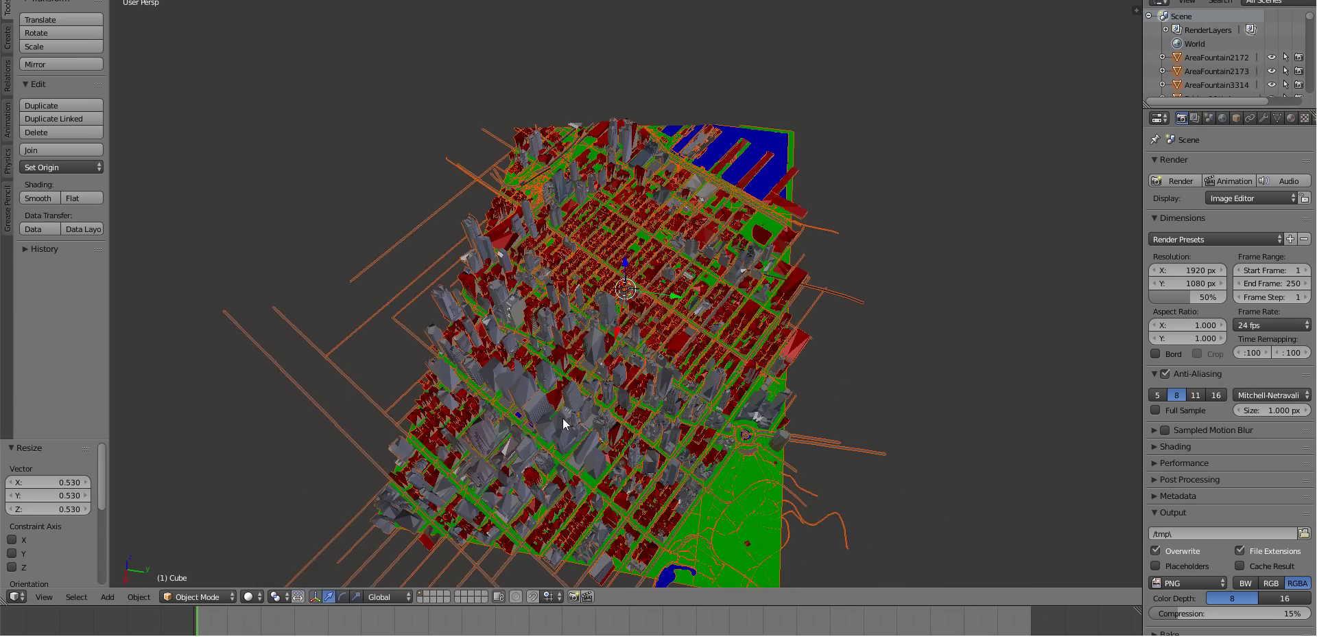
{"action": "key", "text": "s"}
{"action": "left_click", "coordinate": [631, 328]}
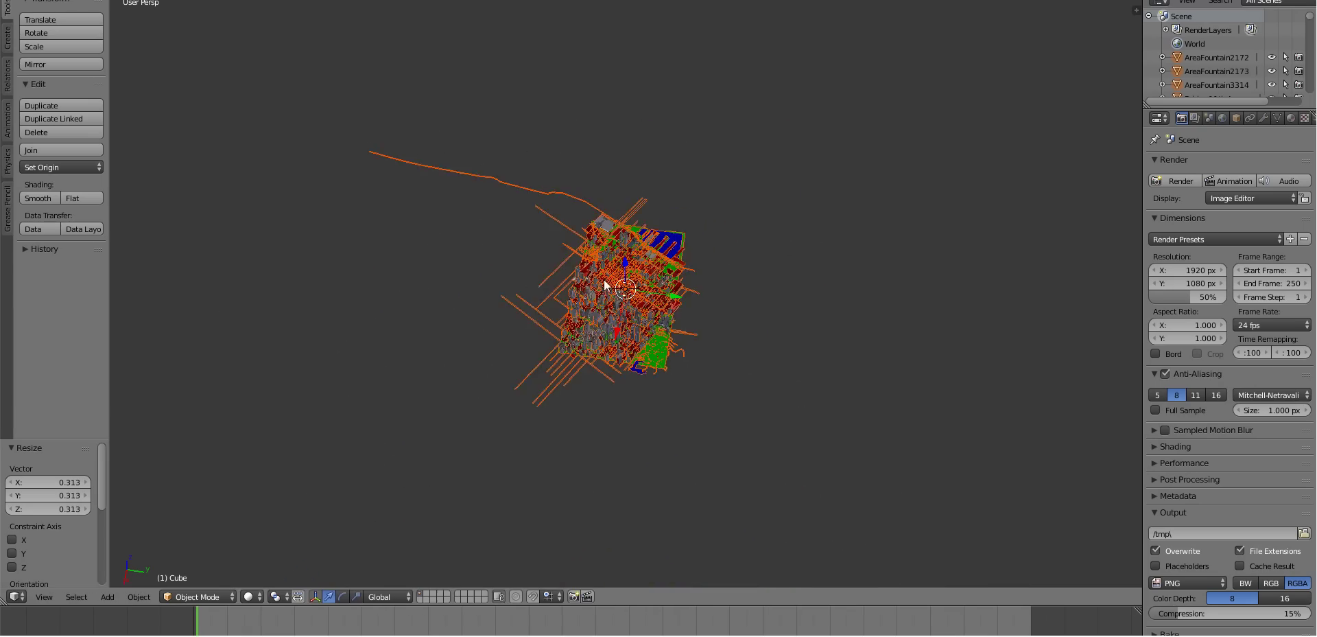
{"action": "scroll", "coordinate": [606, 281], "scroll_direction": "up", "scroll_amount": 5}
{"action": "middle_click_drag", "start_coordinate": [605, 282], "coordinate": [570, 281]}
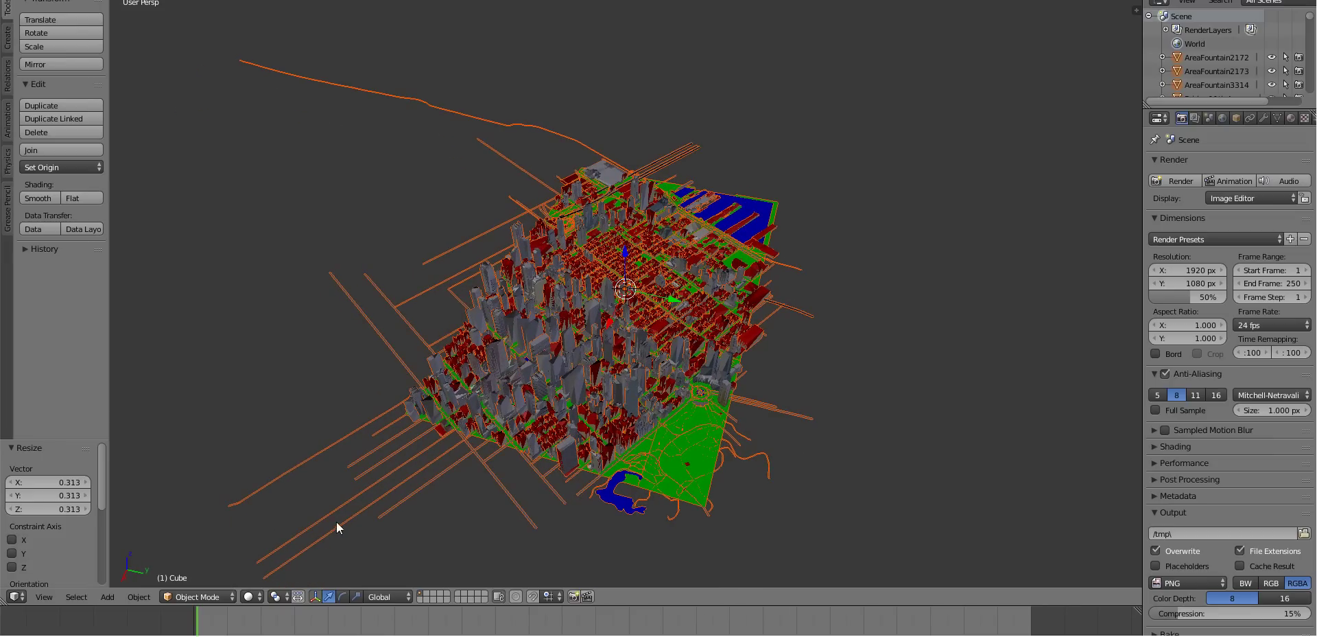
Step: Add a mesh plane, move it beside the city model and scale it up by a factor of about 57.7
{"action": "left_click", "coordinate": [103, 599]}
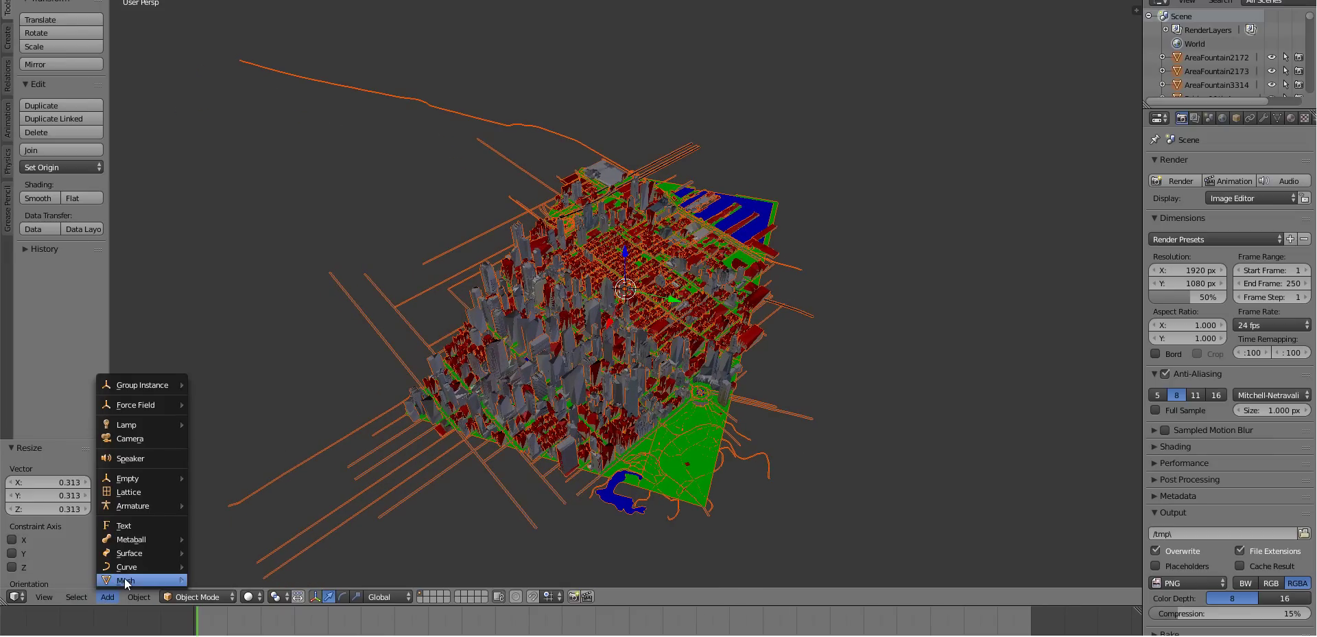
{"action": "mouse_move", "coordinate": [128, 581]}
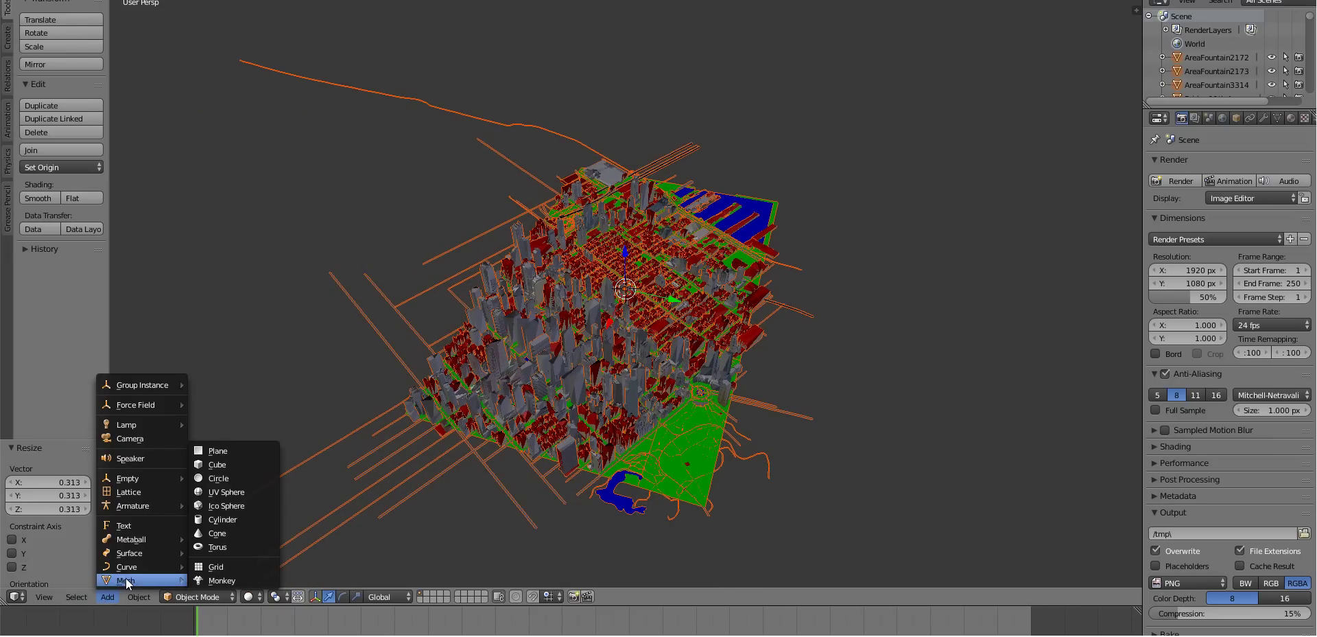
{"action": "left_click", "coordinate": [218, 451]}
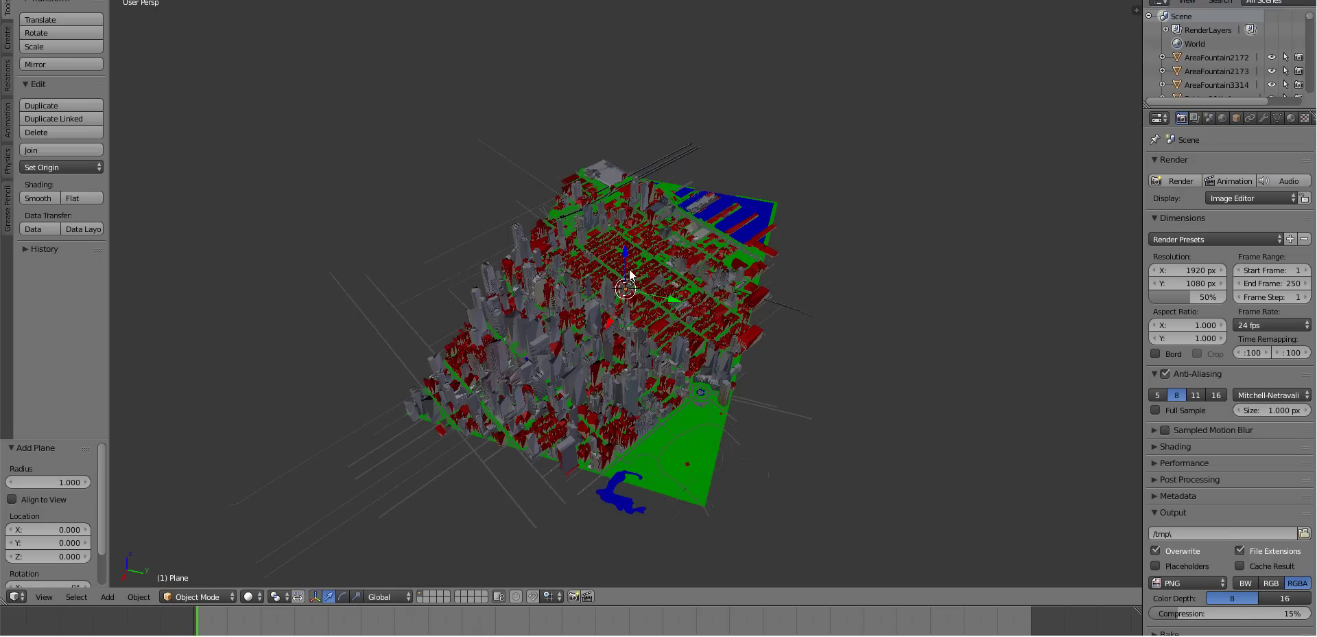
{"action": "key", "text": "g"}
{"action": "left_click", "coordinate": [870, 306]}
{"action": "key", "text": "s"}
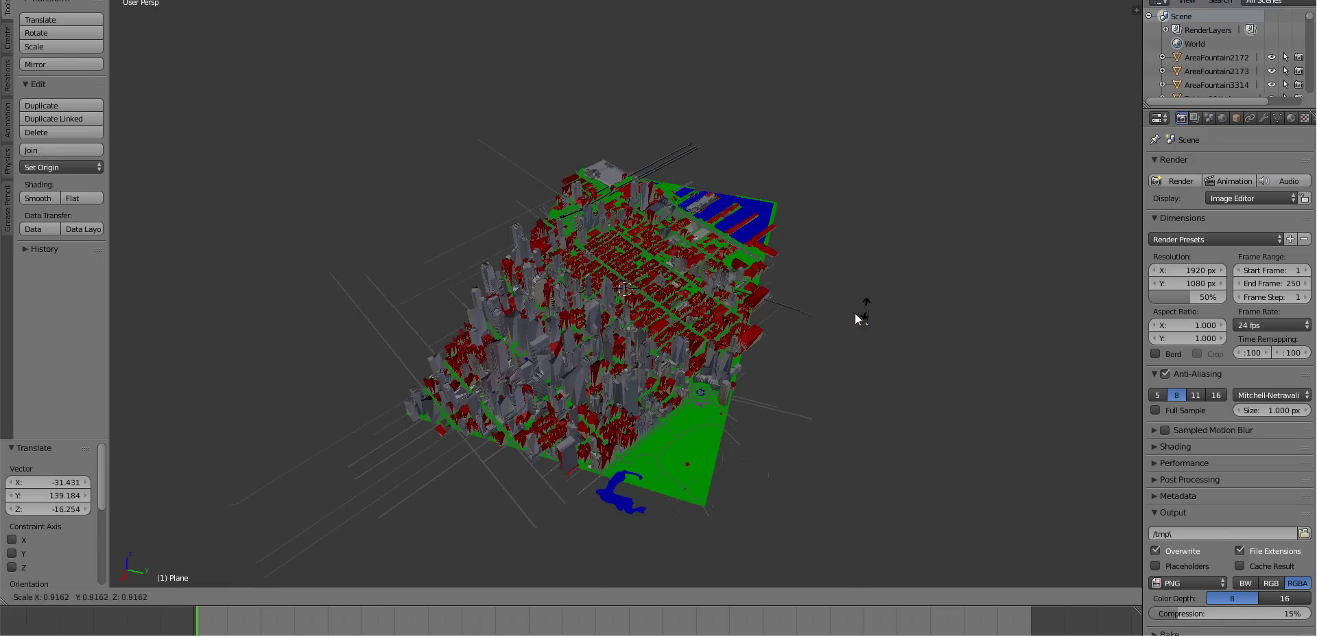
{"action": "left_click", "coordinate": [1054, 245]}
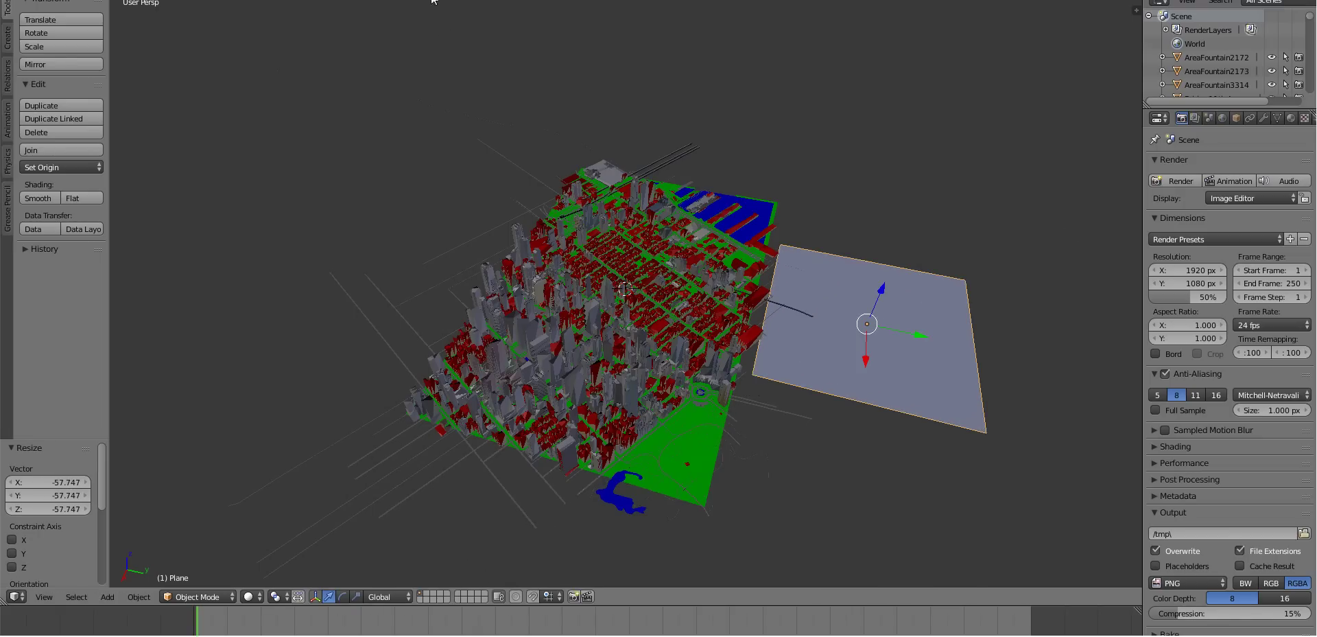
Step: Switch the render engine to Cycles
{"action": "left_click", "coordinate": [480, 2]}
{"action": "left_click", "coordinate": [475, 28]}
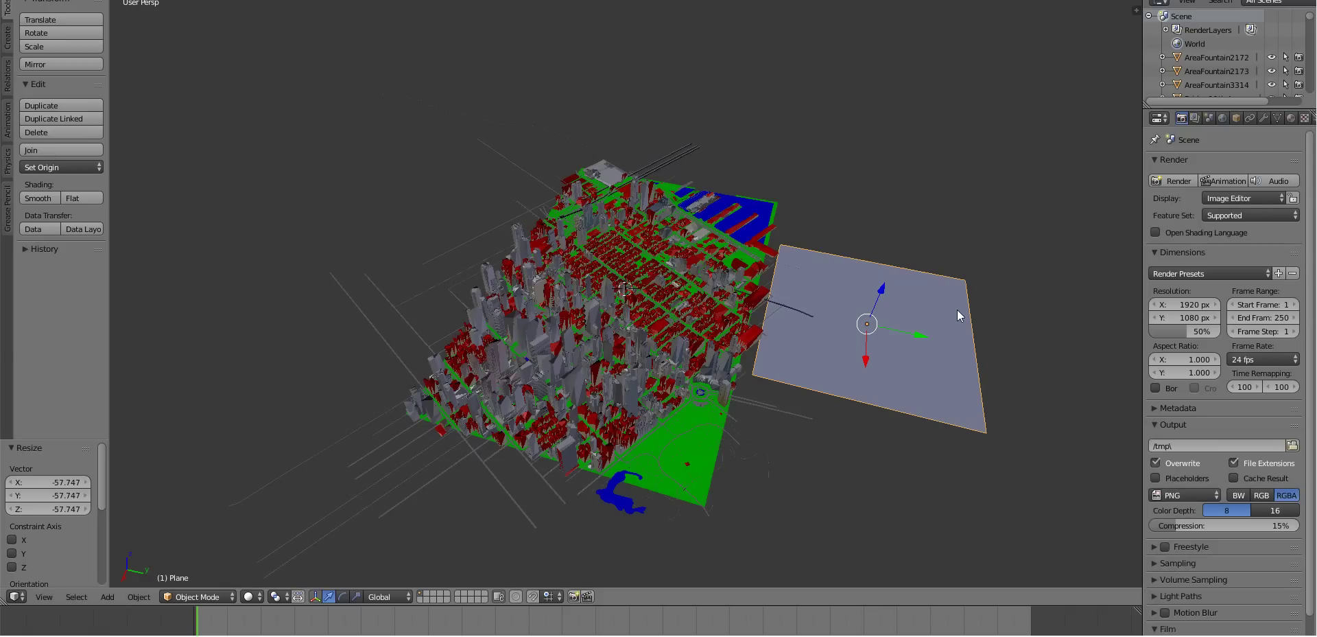
Step: Raise the plane about 110.5 units along global Z and rotate it about -39.7° around global X, towards the city
{"action": "key", "text": "g"}
{"action": "key", "text": "z"}
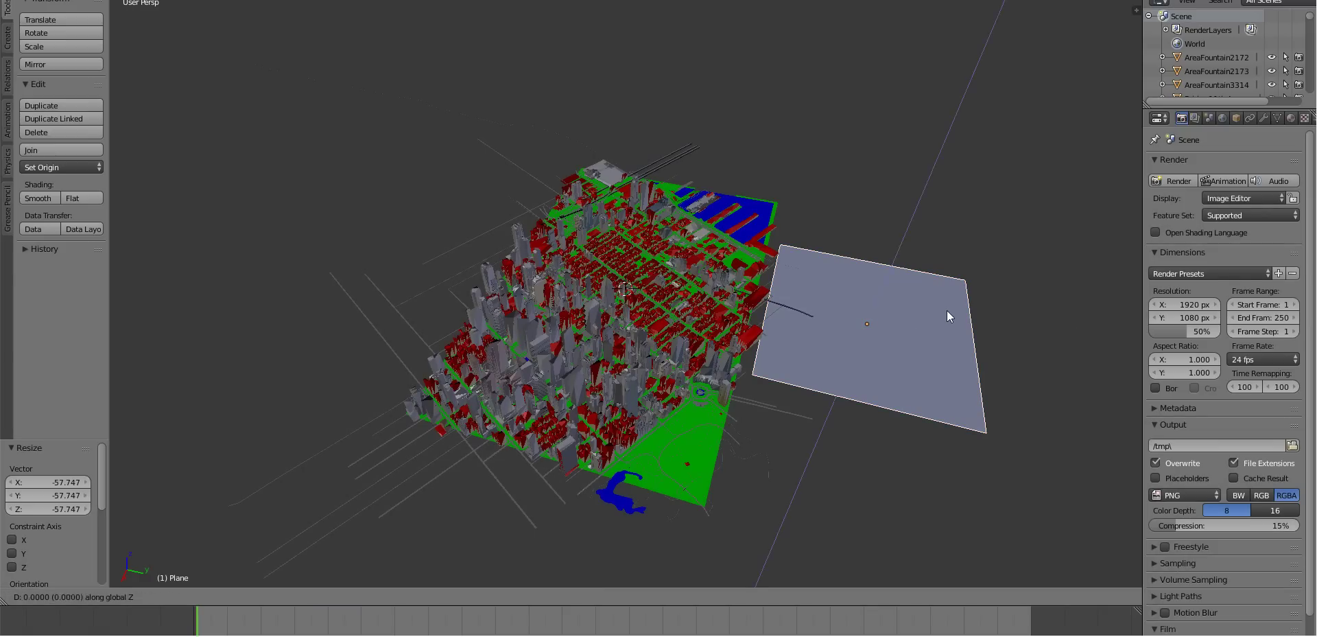
{"action": "left_click", "coordinate": [1010, 143]}
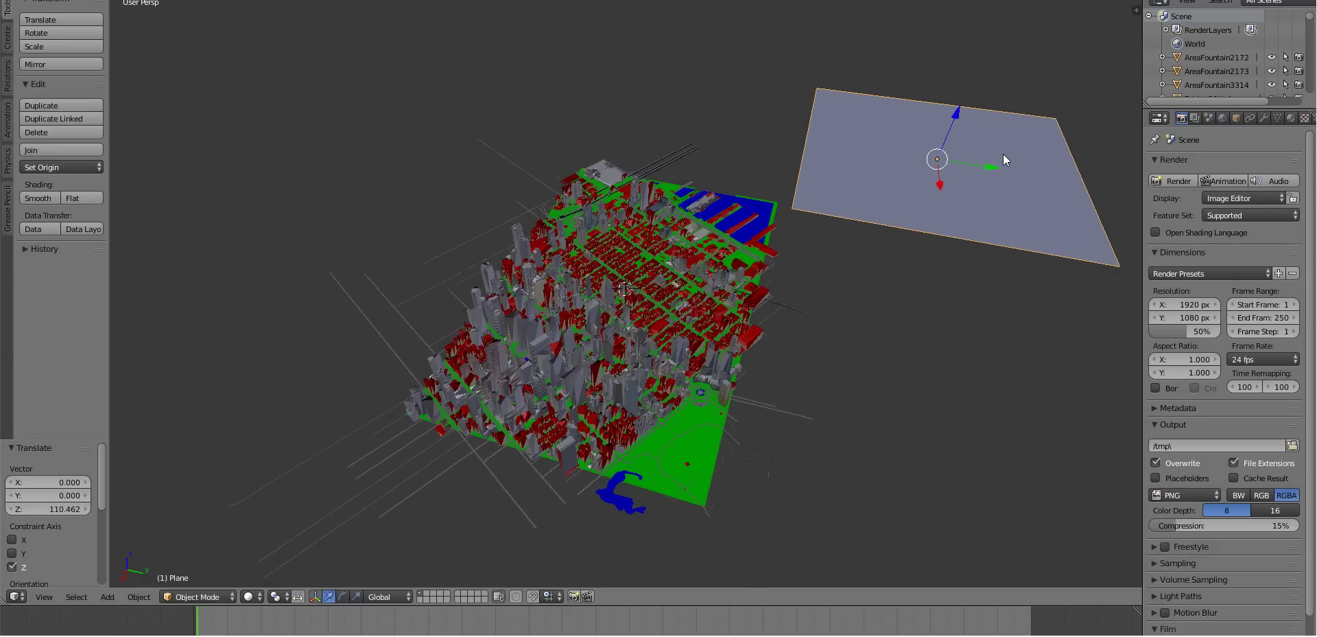
{"action": "key", "text": "r"}
{"action": "key", "text": "x"}
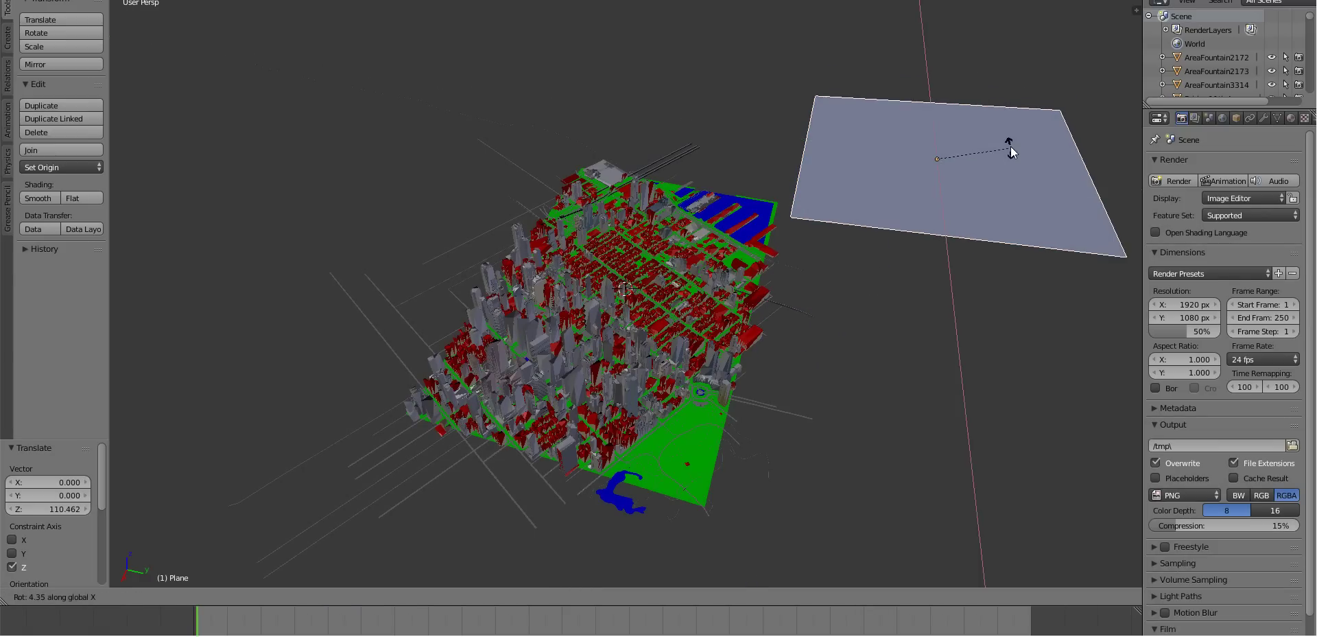
{"action": "left_click", "coordinate": [1002, 204]}
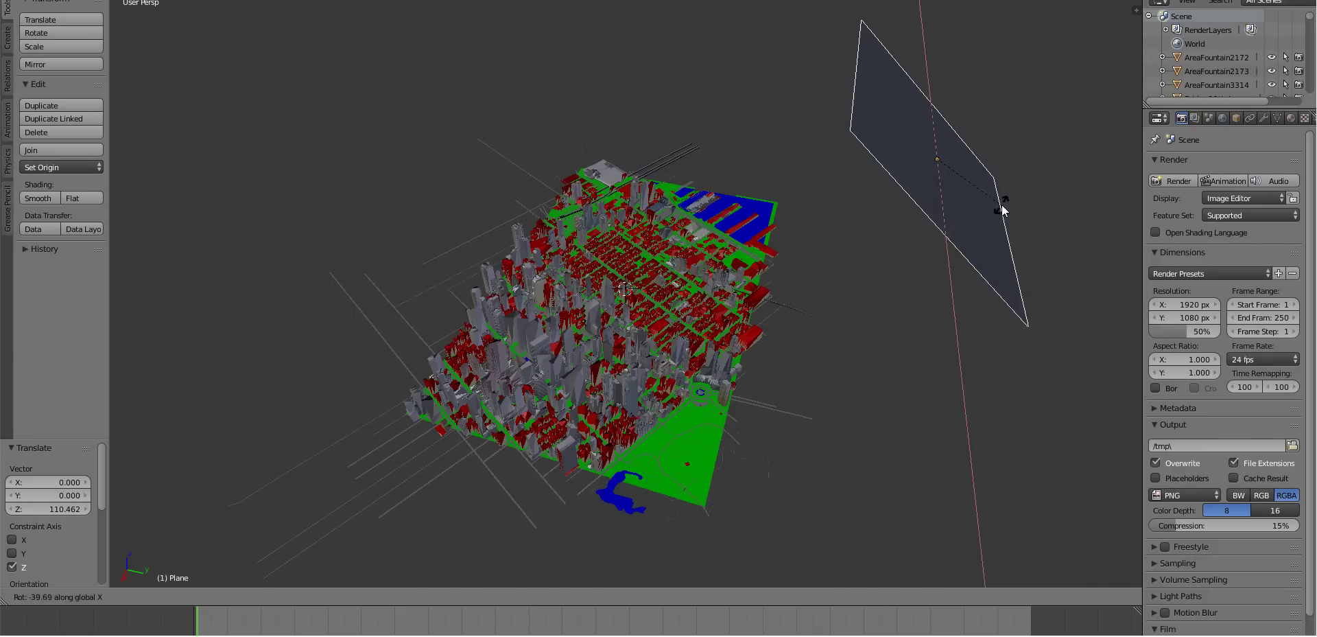
Step: Give the plane a new material with an Emission surface, strength 27.5 and a pale cream colour
{"action": "middle_click_drag", "start_coordinate": [923, 207], "coordinate": [1002, 183]}
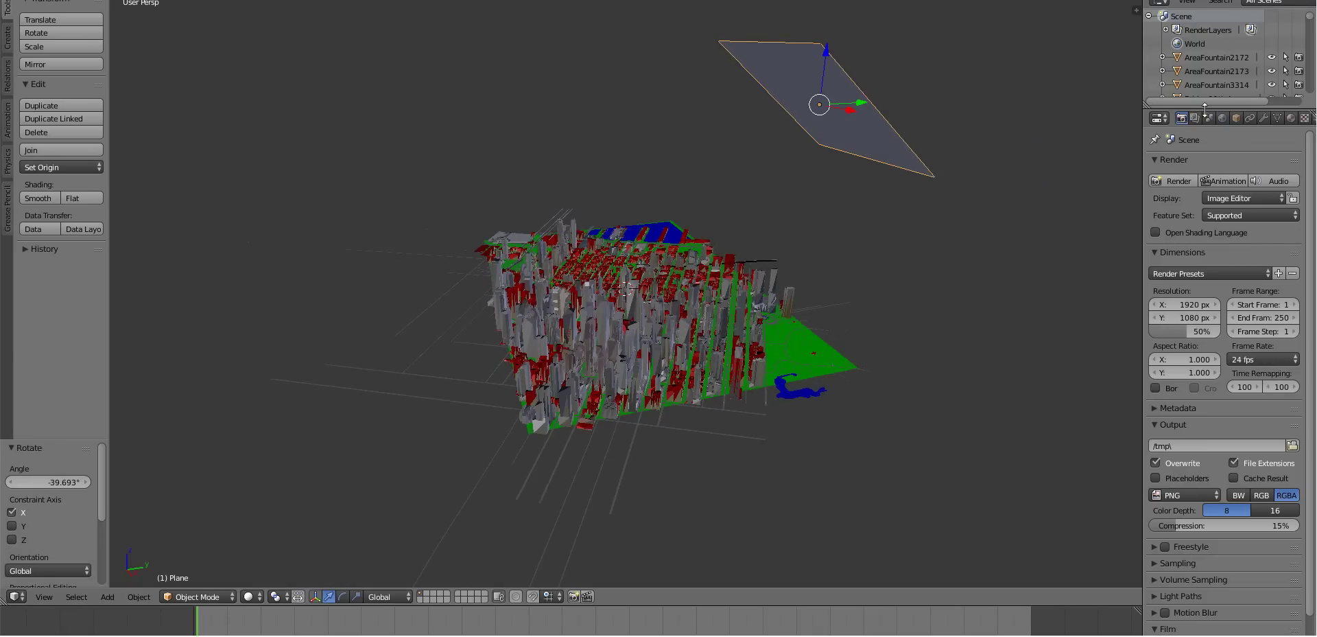
{"action": "left_click", "coordinate": [1222, 118]}
{"action": "left_click", "coordinate": [1290, 118]}
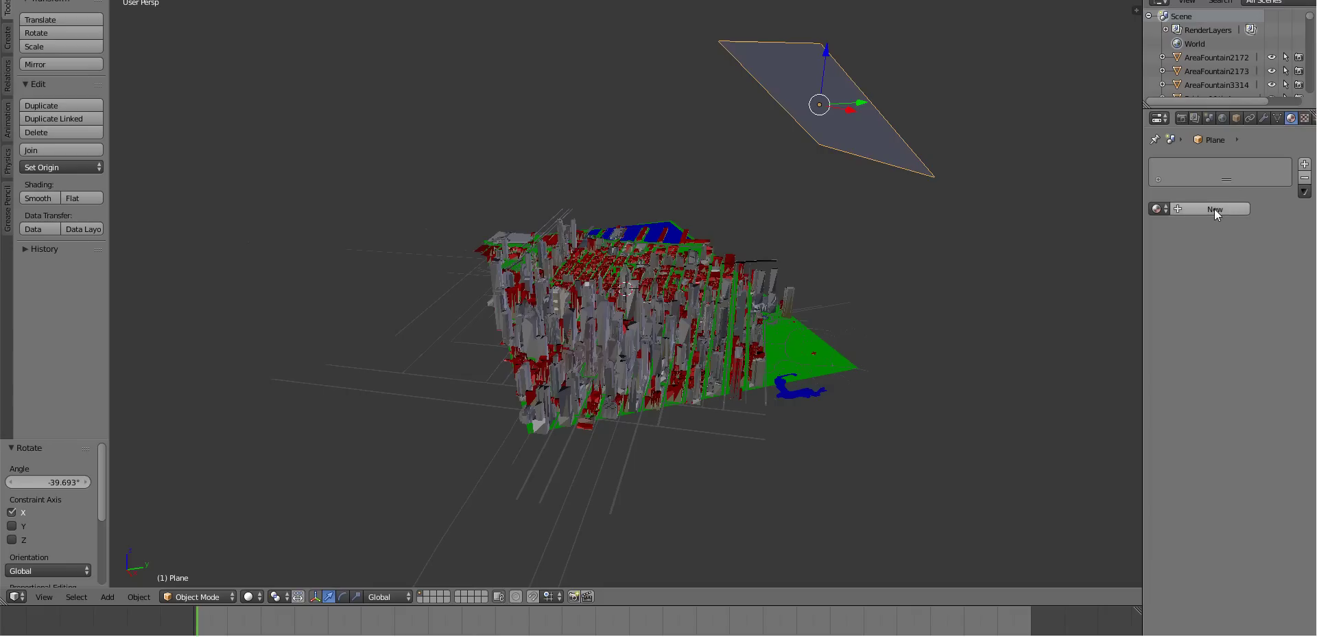
{"action": "left_click", "coordinate": [1228, 284]}
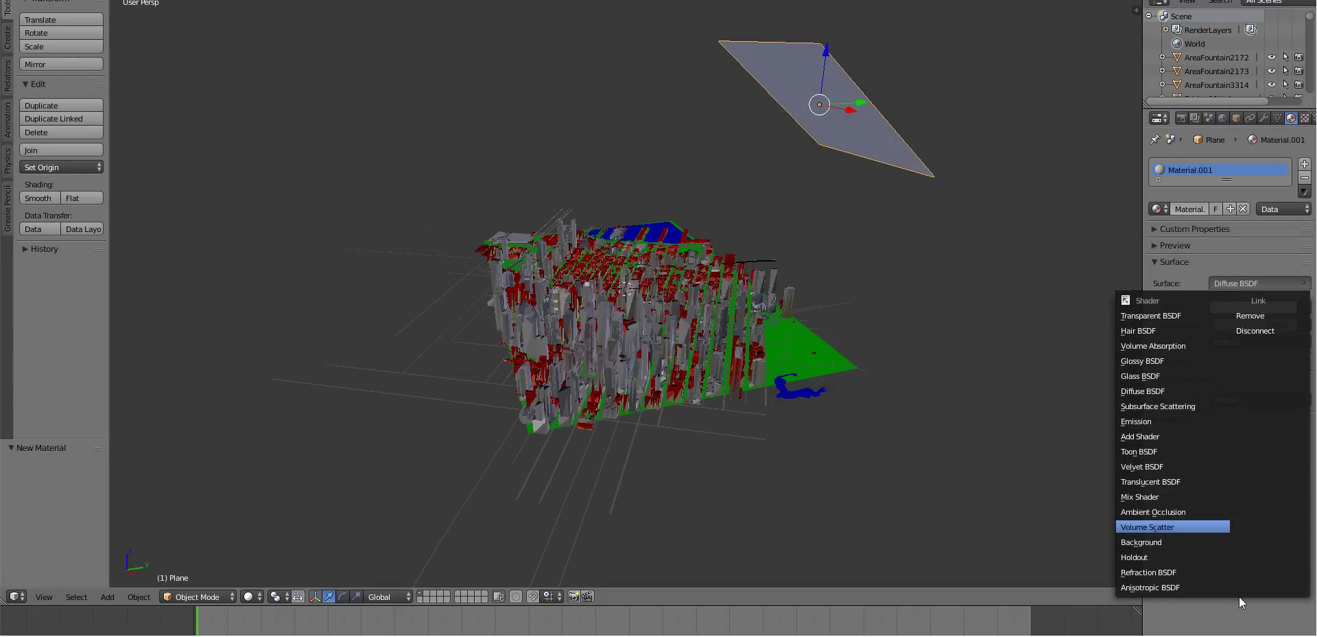
{"action": "left_click", "coordinate": [1140, 420]}
{"action": "left_click_drag", "start_coordinate": [1244, 328], "coordinate": [1272, 328]}
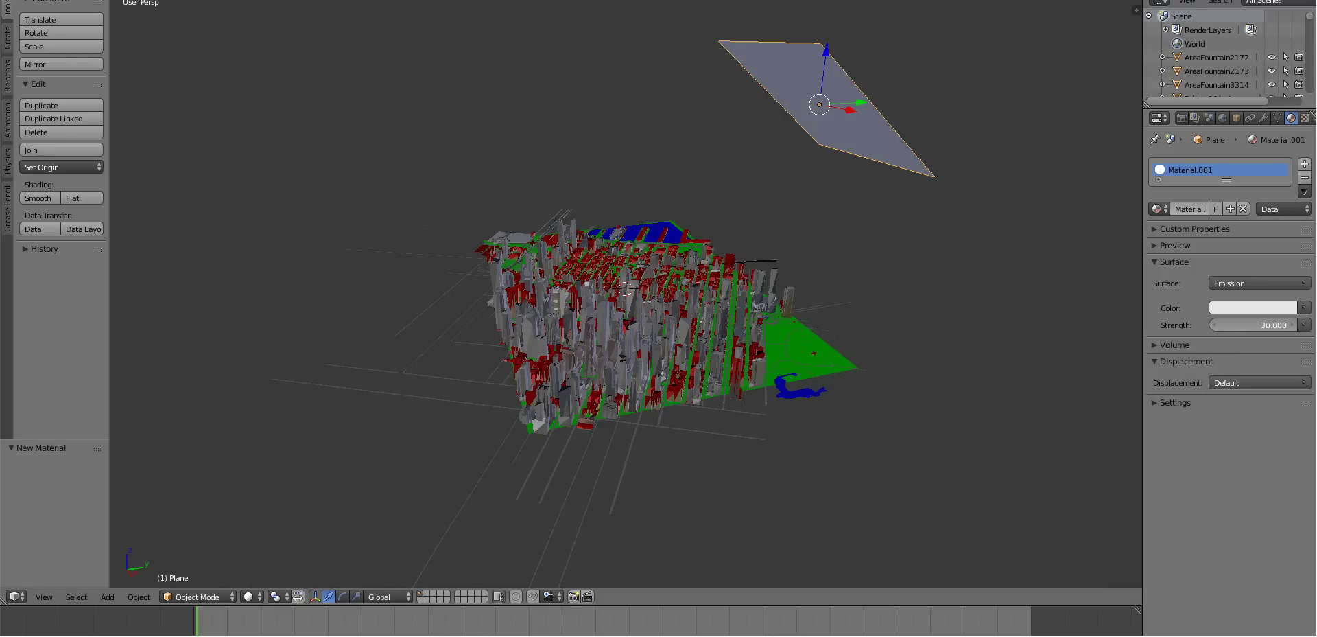
{"action": "left_click", "coordinate": [1253, 307]}
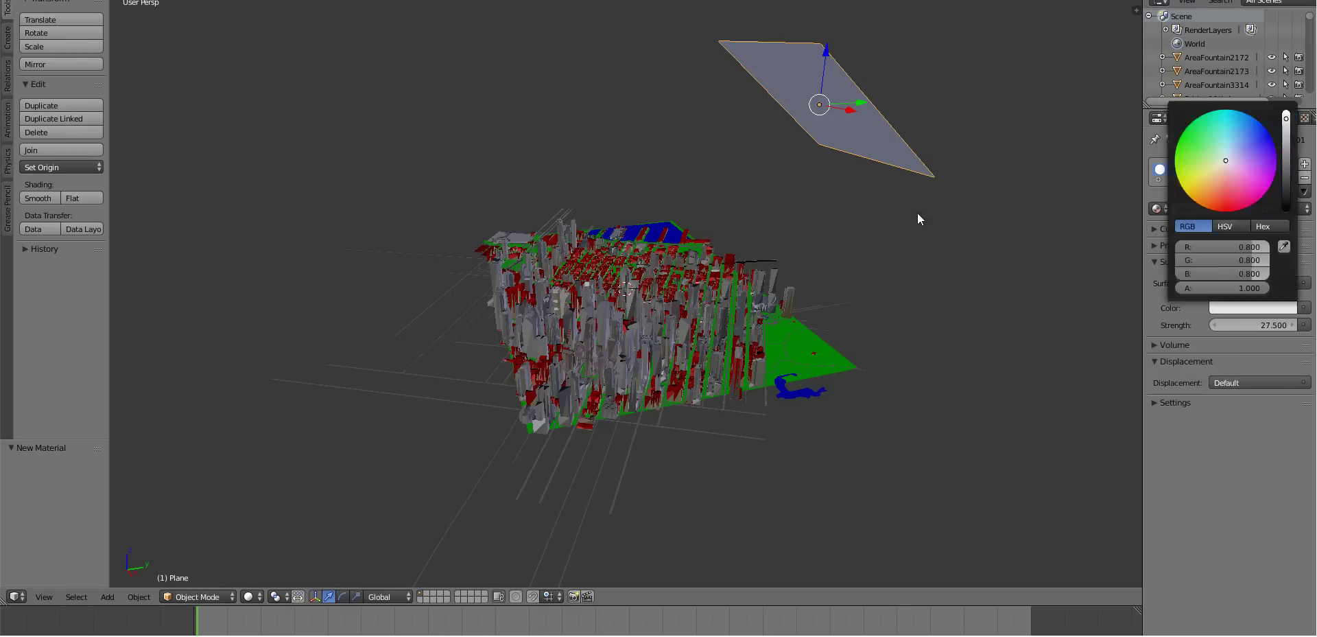
{"action": "left_click", "coordinate": [1237, 308]}
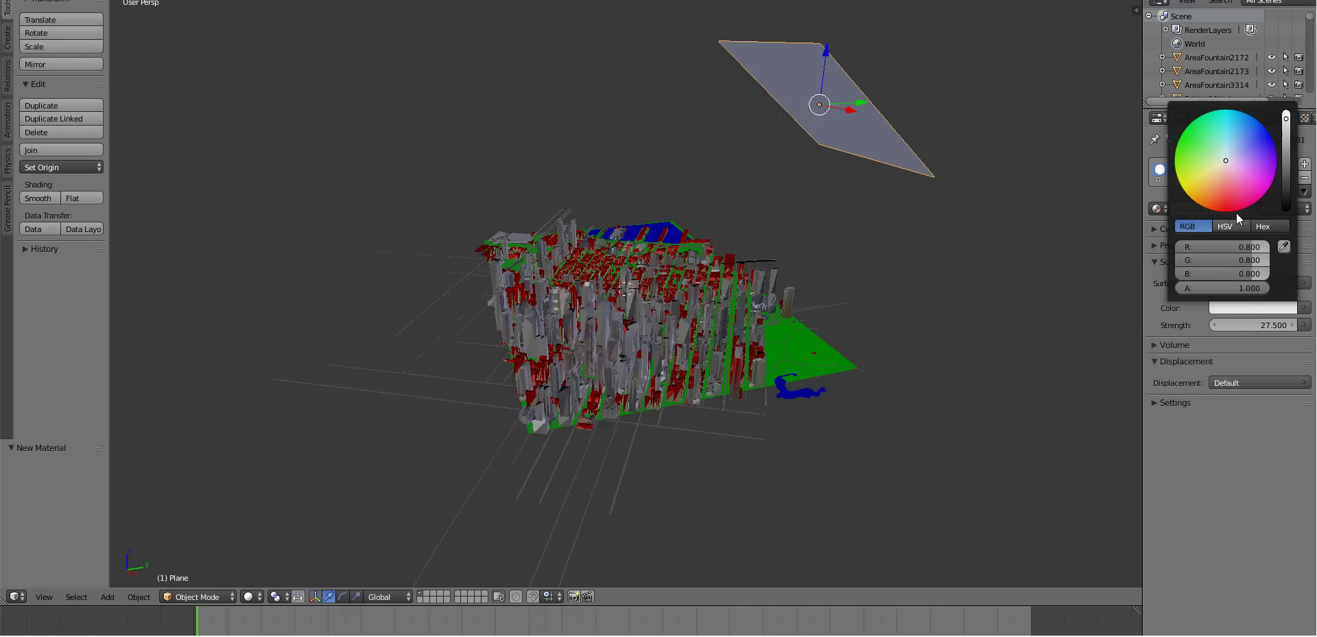
{"action": "left_click", "coordinate": [1223, 166]}
Step: Show the city in Rendered viewport shading and set the plane's emission strength to 38.5
{"action": "middle_click_drag", "start_coordinate": [522, 275], "coordinate": [438, 279]}
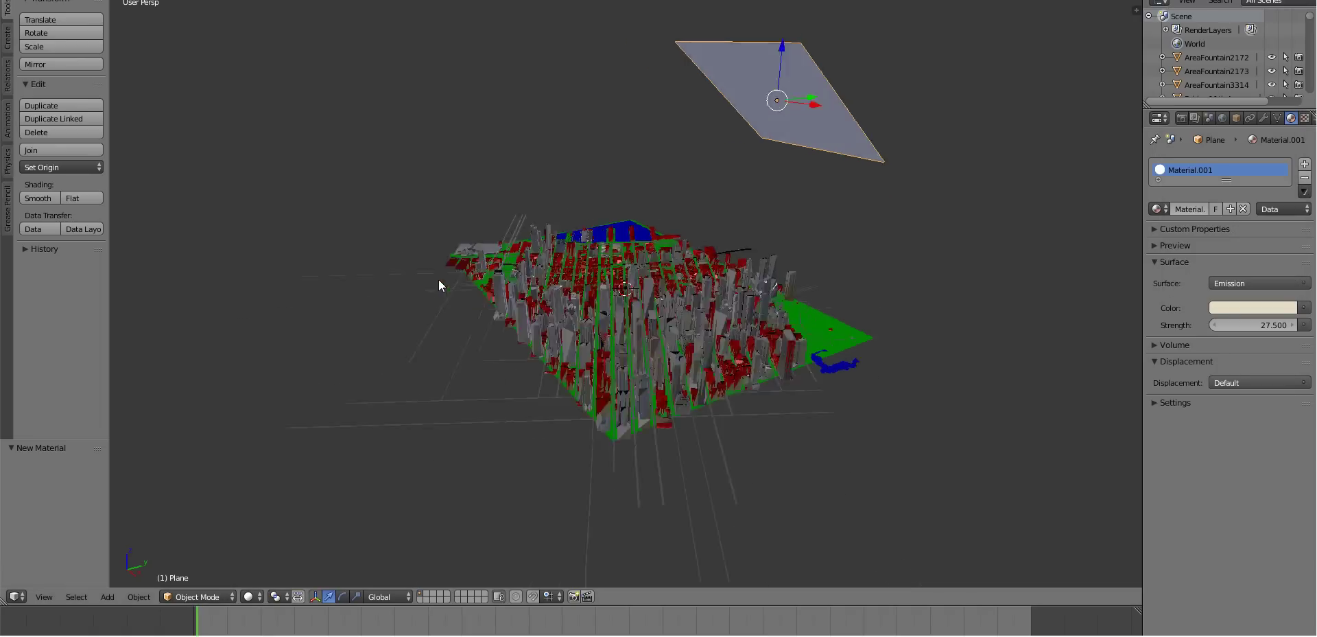
{"action": "scroll", "coordinate": [713, 298], "scroll_direction": "up", "scroll_amount": 3}
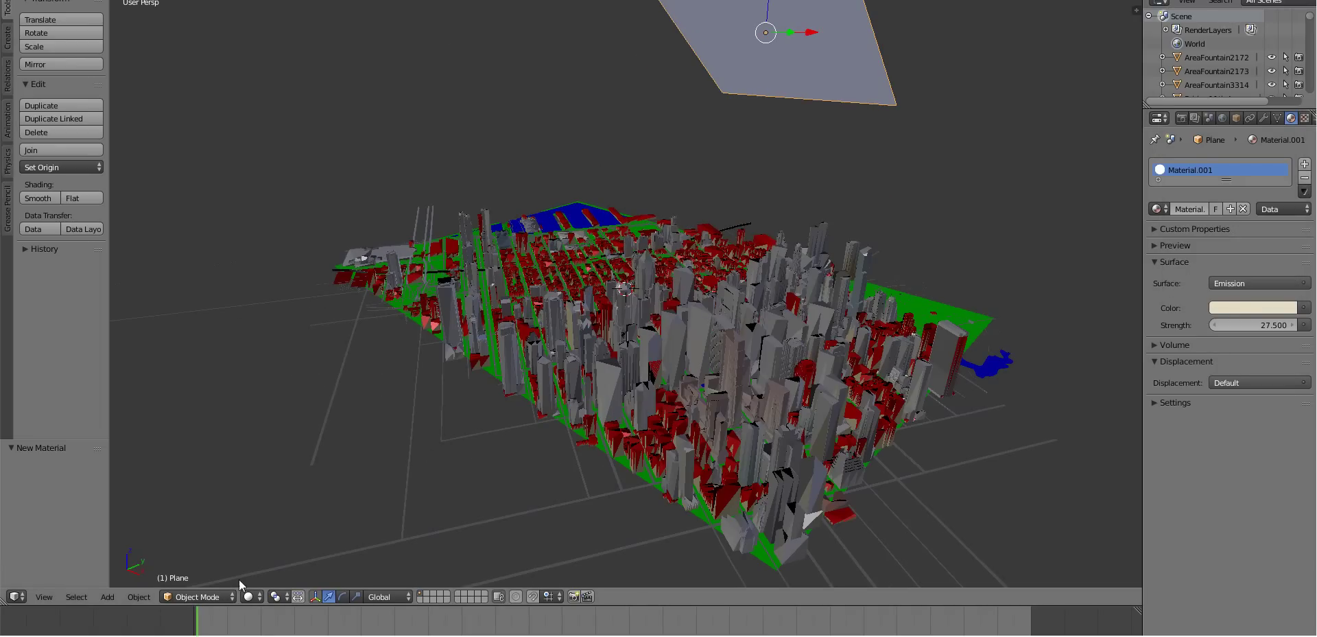
{"action": "left_click", "coordinate": [250, 596]}
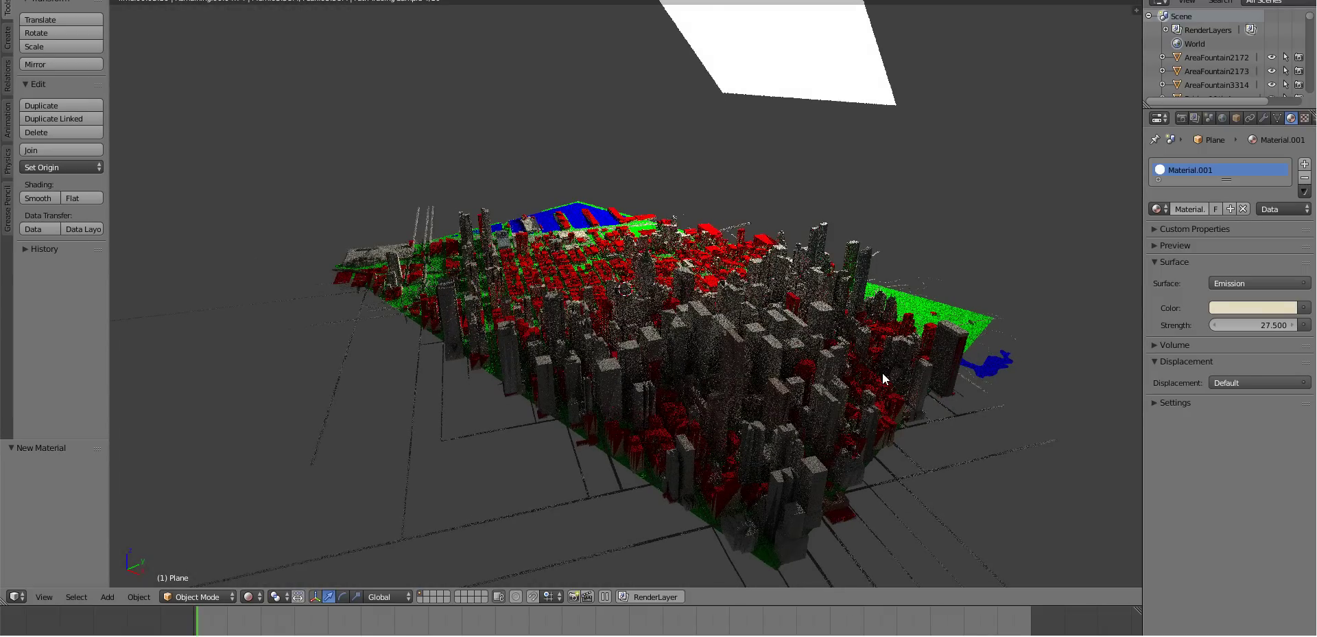
{"action": "left_click_drag", "start_coordinate": [1253, 325], "coordinate": [1280, 324]}
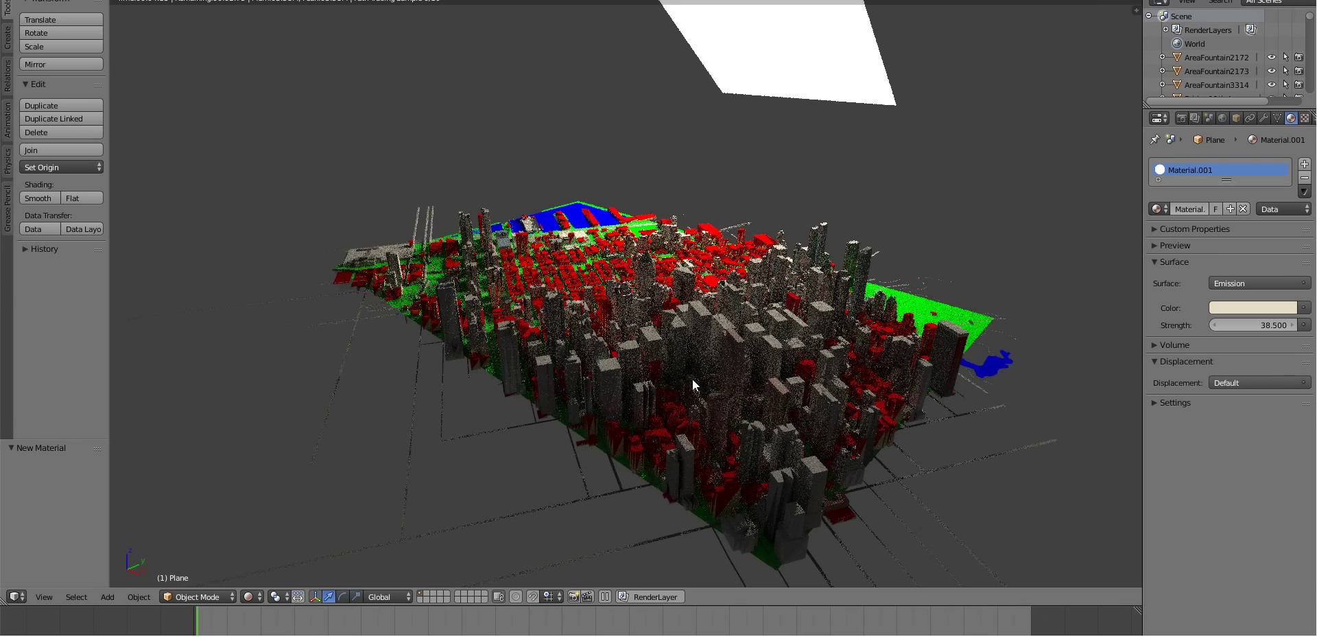
Step: Examine the rendered city's buildings, streets and waterfront from close up and from several angles
{"action": "middle_click_drag", "start_coordinate": [703, 377], "coordinate": [714, 274]}
{"action": "scroll", "coordinate": [712, 274], "scroll_direction": "up", "scroll_amount": 5}
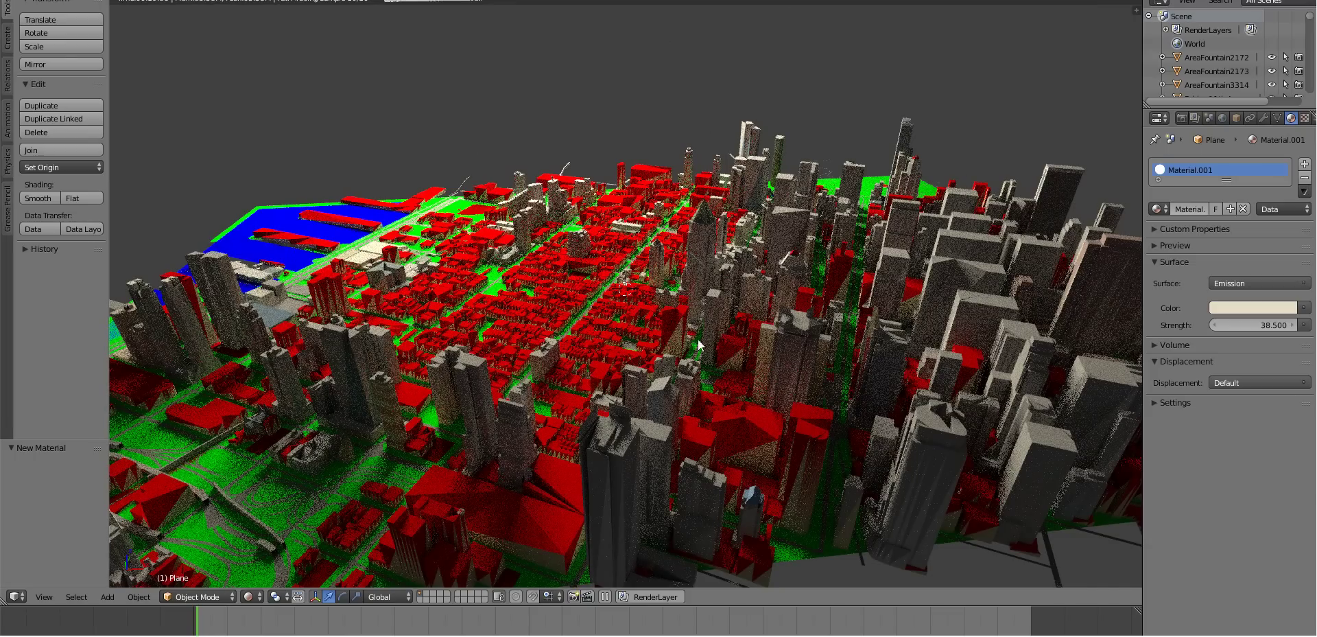
{"action": "middle_click_drag", "start_coordinate": [638, 346], "coordinate": [809, 302]}
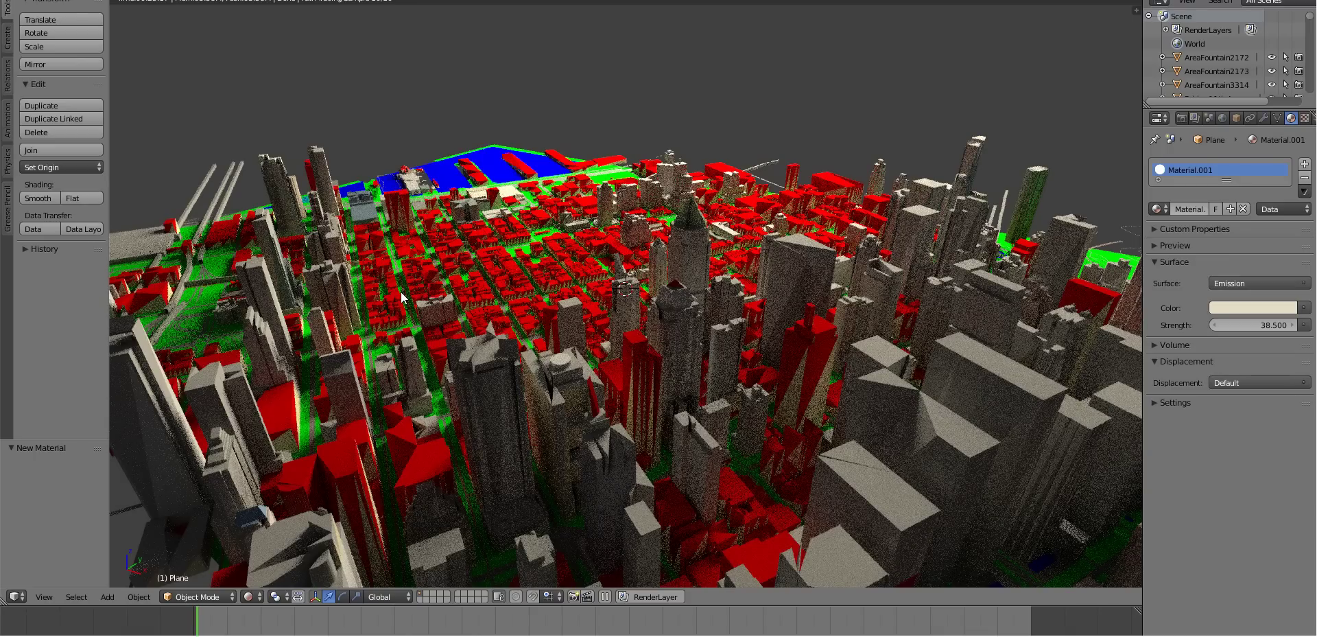
{"action": "middle_click_drag", "start_coordinate": [621, 136], "coordinate": [701, 254]}
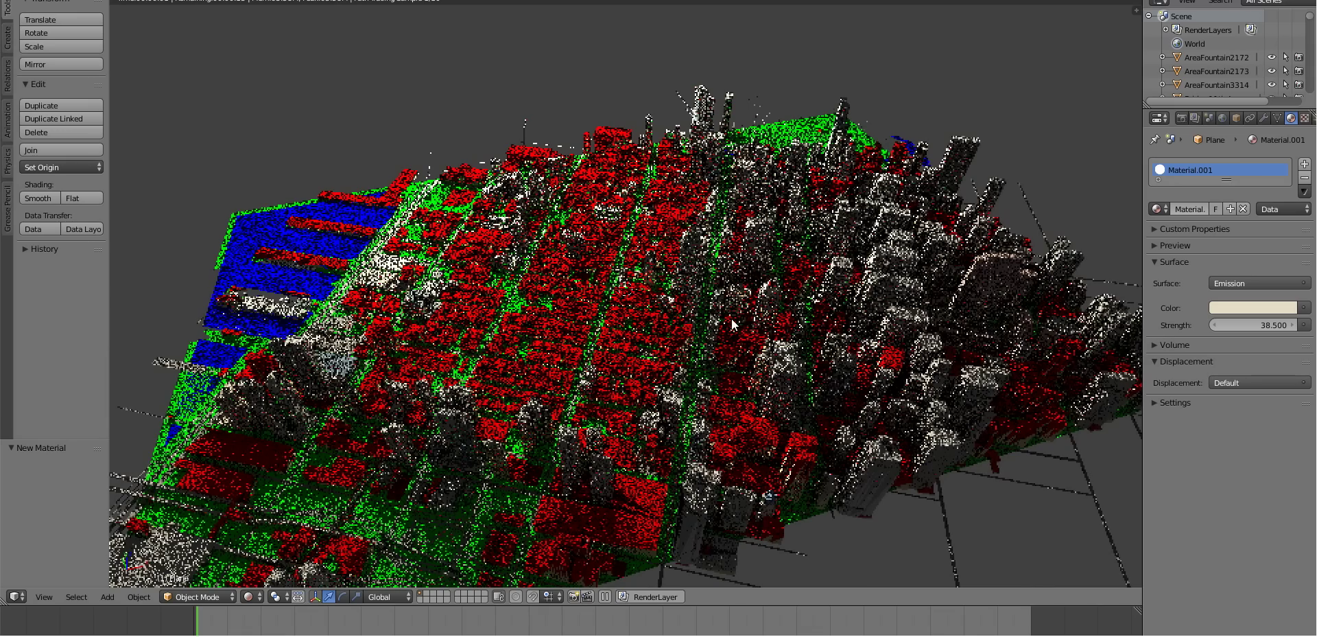